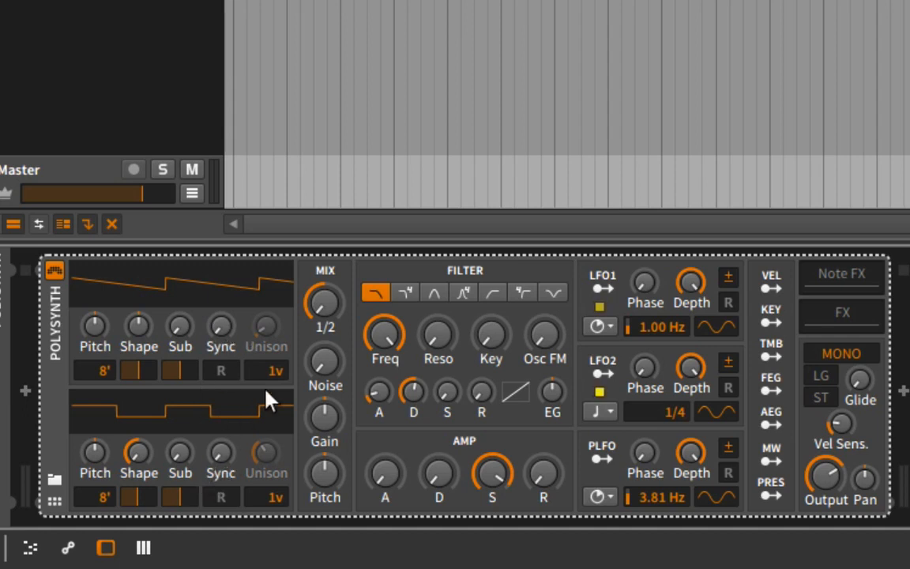
Give the first oscillator 10 unison voices, try out the unison spread and settle it at a low amount
drag(266, 325, 266, 352)
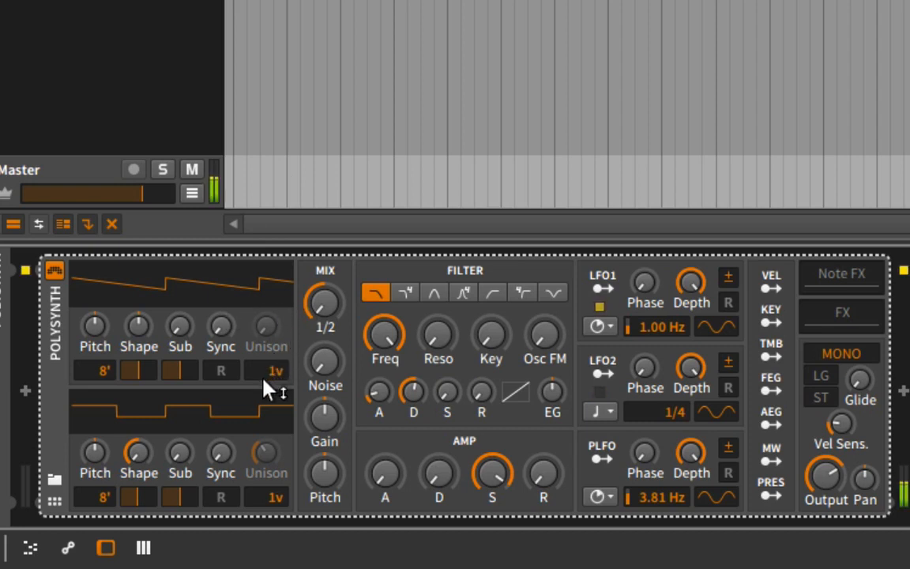
drag(277, 386, 274, 300)
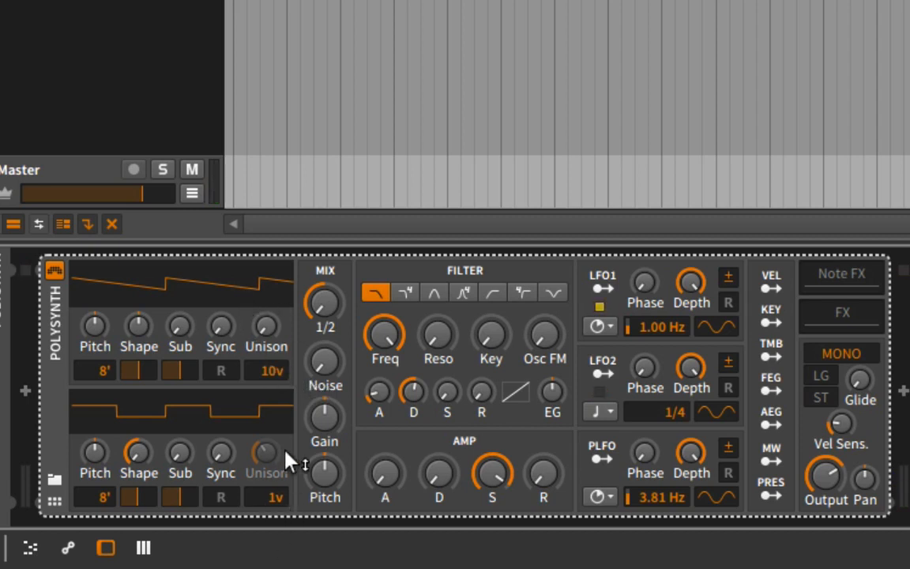
mouse_move(289, 451)
drag(267, 328, 269, 293)
drag(267, 327, 266, 300)
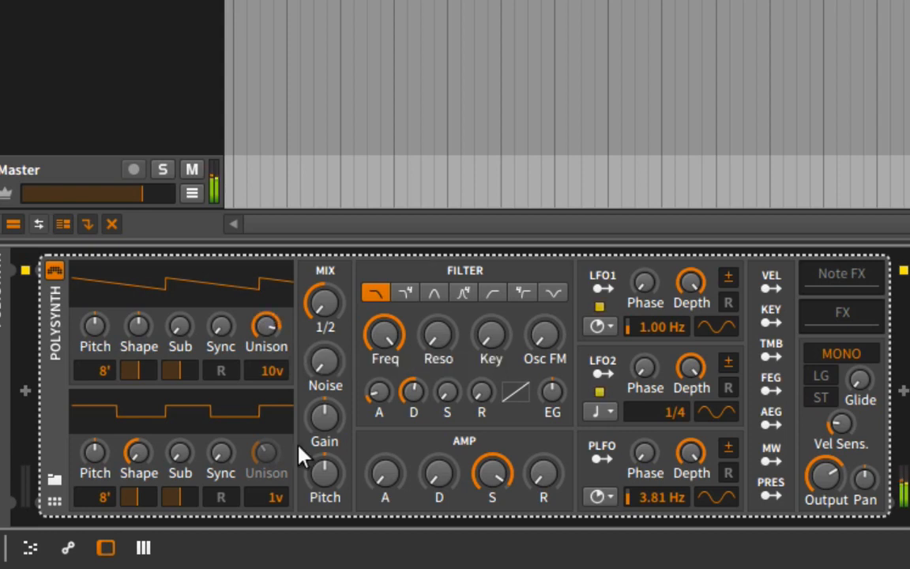
drag(268, 340, 268, 304)
drag(269, 342, 269, 365)
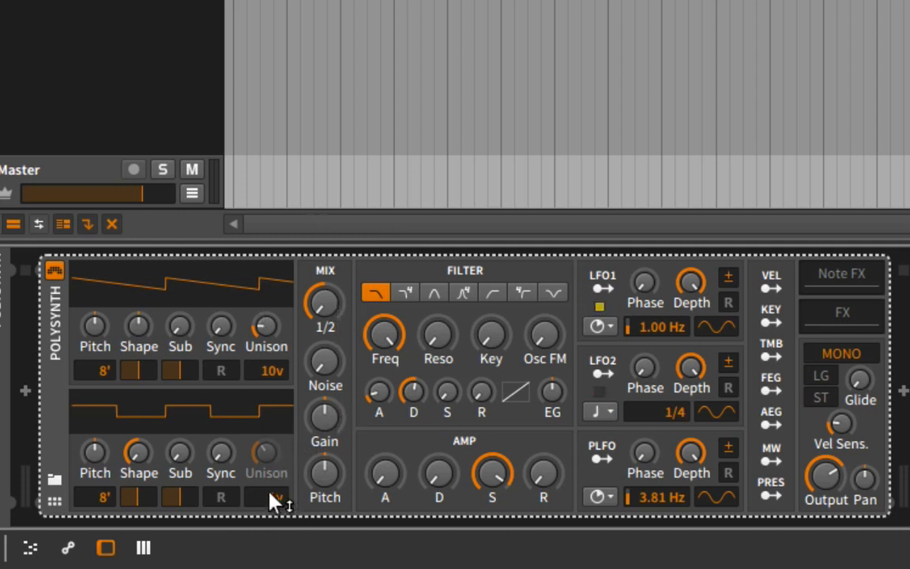
Balance both oscillators evenly in the mix with the second's Sub at maximum, and set the first oscillator's unison to 12 voices
mouse_move(324, 303)
mouse_down()
mouse_move(324, 316)
mouse_move(324, 285)
mouse_up()
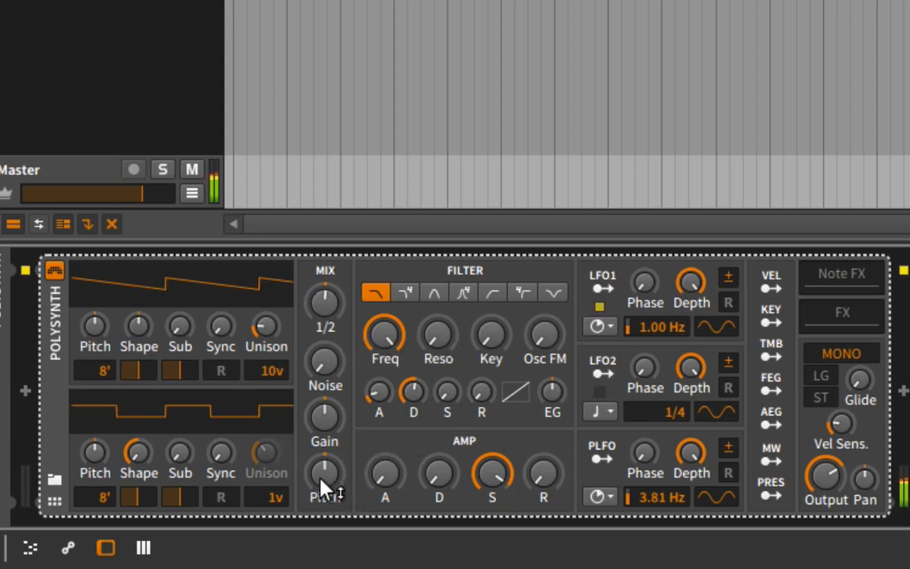
drag(324, 364, 323, 389)
mouse_move(180, 466)
mouse_down()
mouse_move(180, 450)
mouse_move(181, 466)
mouse_up()
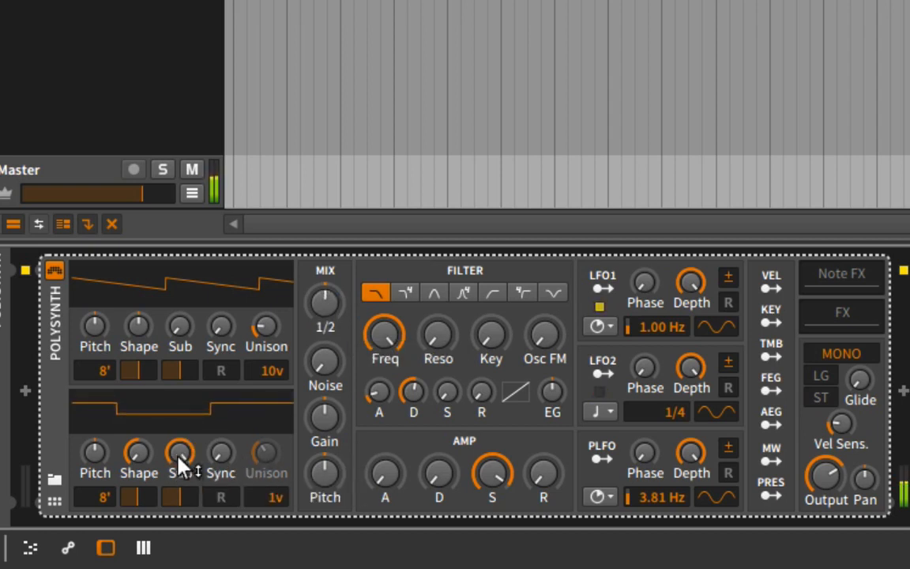
mouse_move(180, 503)
mouse_down()
mouse_move(180, 474)
mouse_move(180, 504)
mouse_up()
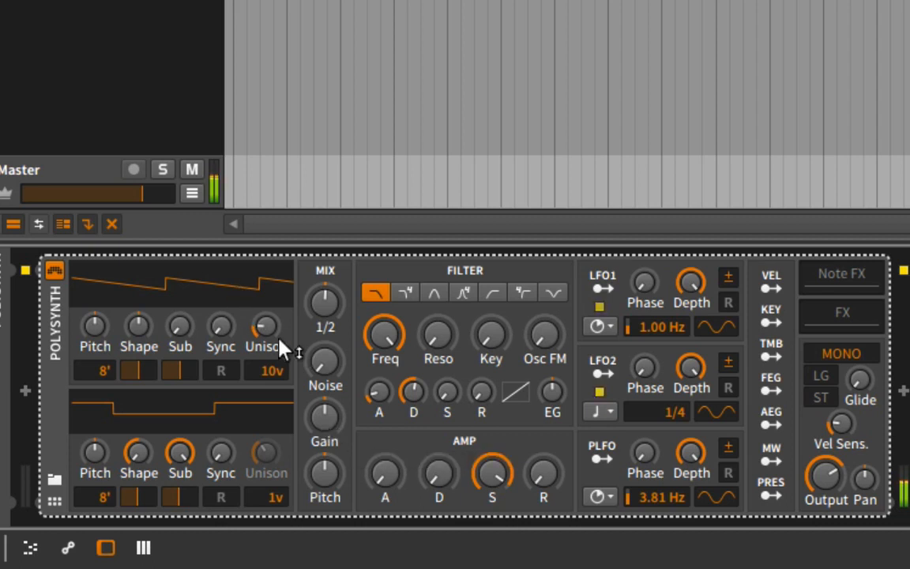
drag(274, 370, 274, 360)
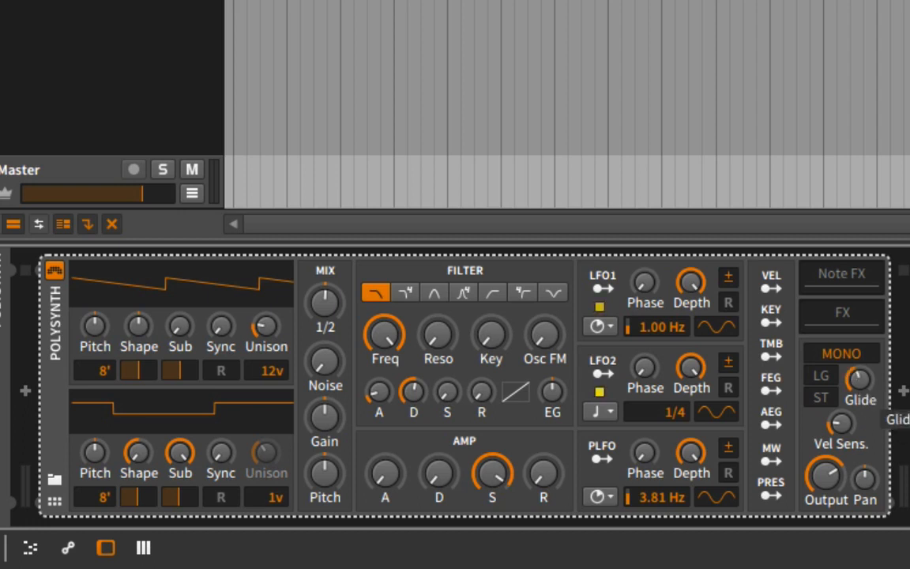
Try the LG glide option in the voice section and switch off MONO mode
click(822, 378)
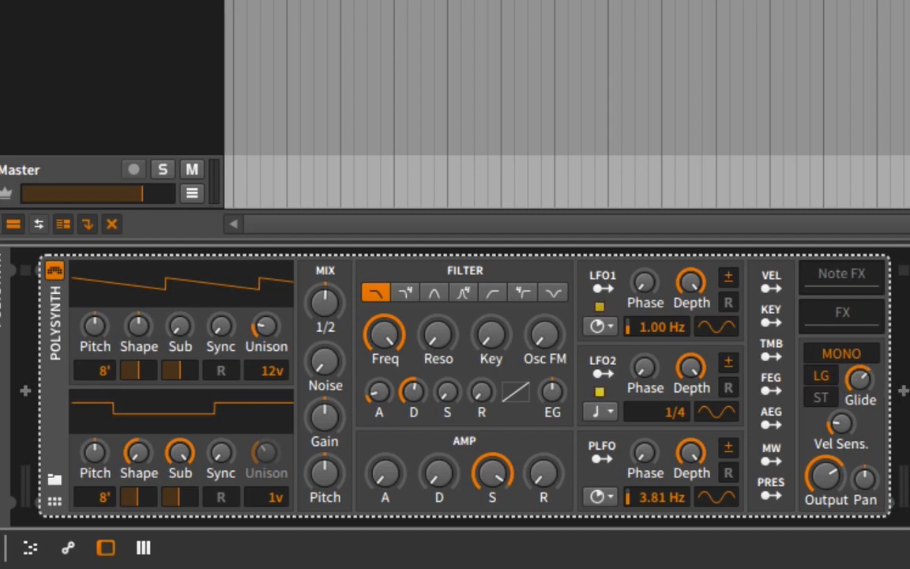
click(842, 349)
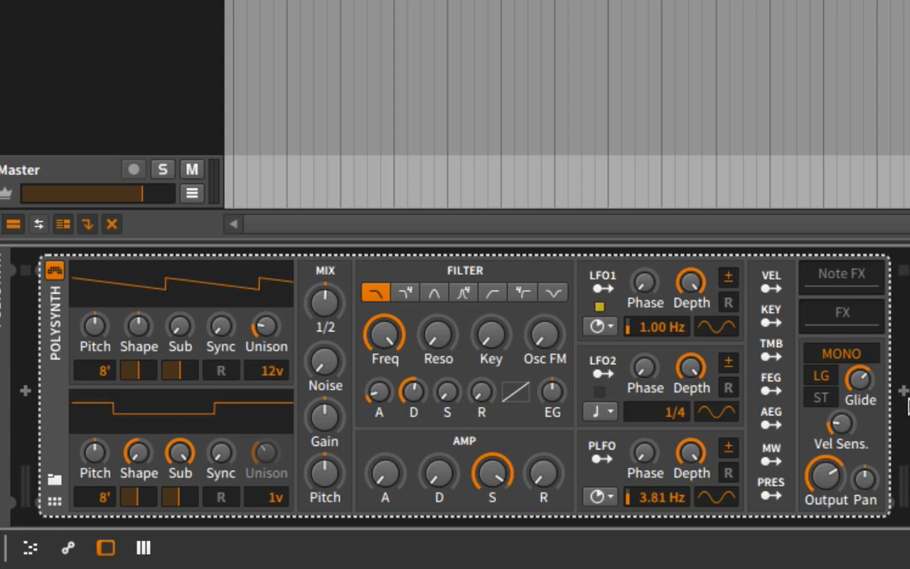
click(845, 353)
Shift the oscillator mix back towards the first oscillator and check the pre-filter gain
drag(324, 301, 345, 341)
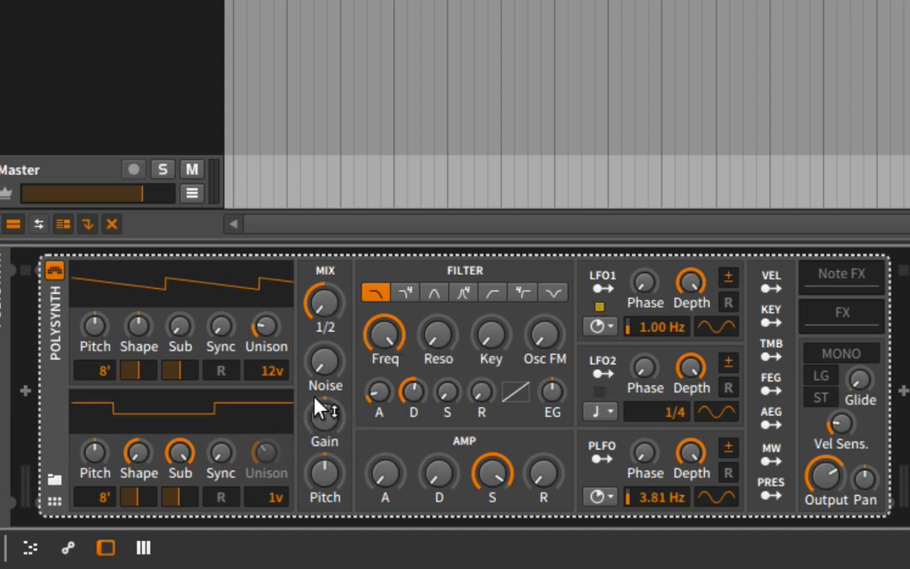
mouse_move(320, 409)
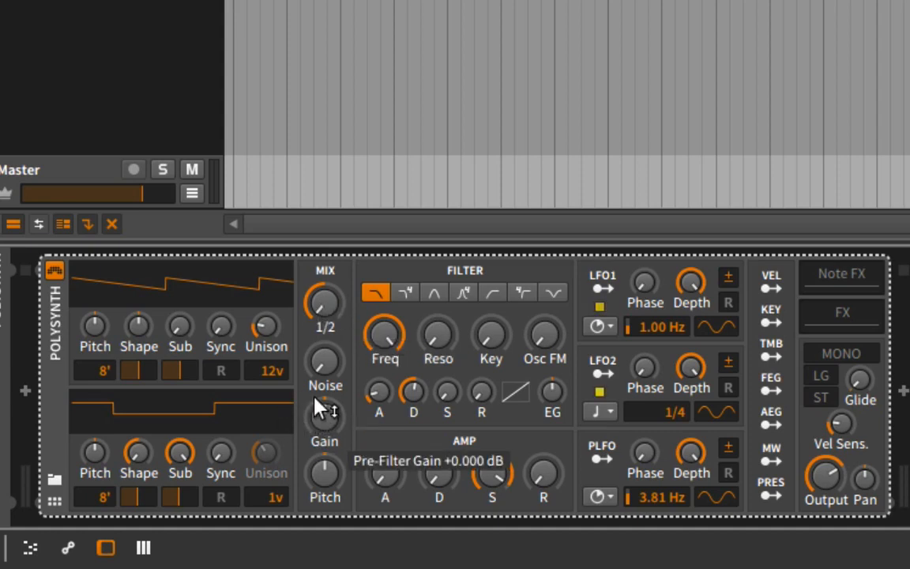
mouse_move(326, 372)
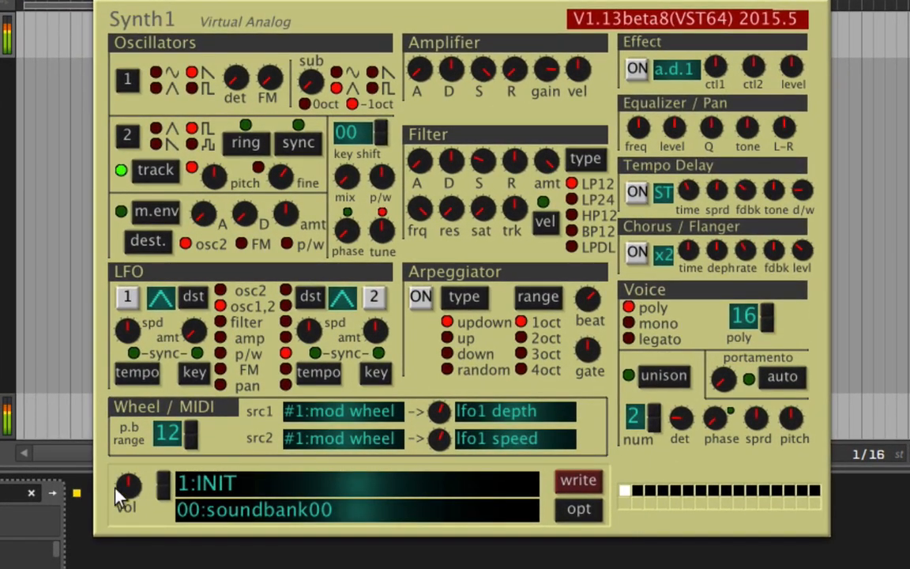
Lower the Synth1 patch volume to 32 and try out an amplifier release of 68
drag(128, 485, 153, 497)
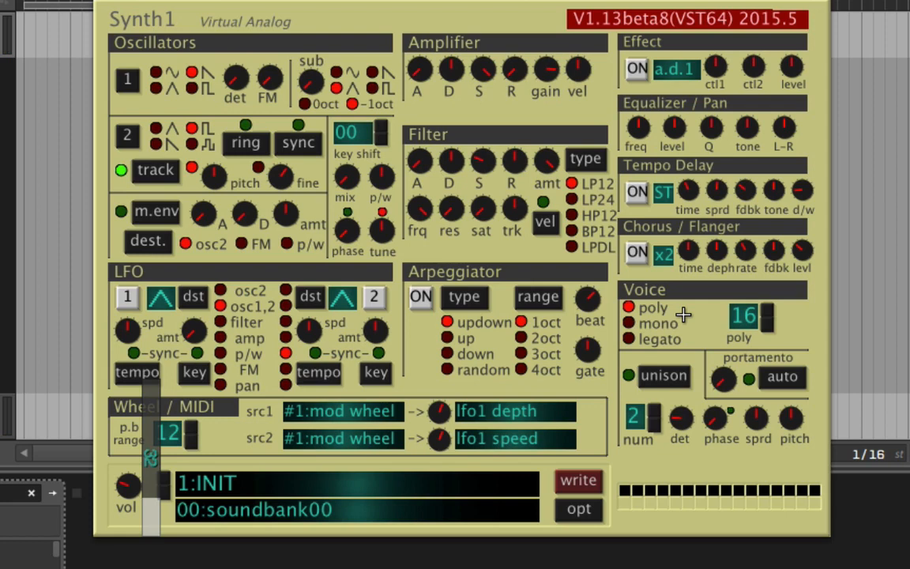
drag(515, 70, 544, 49)
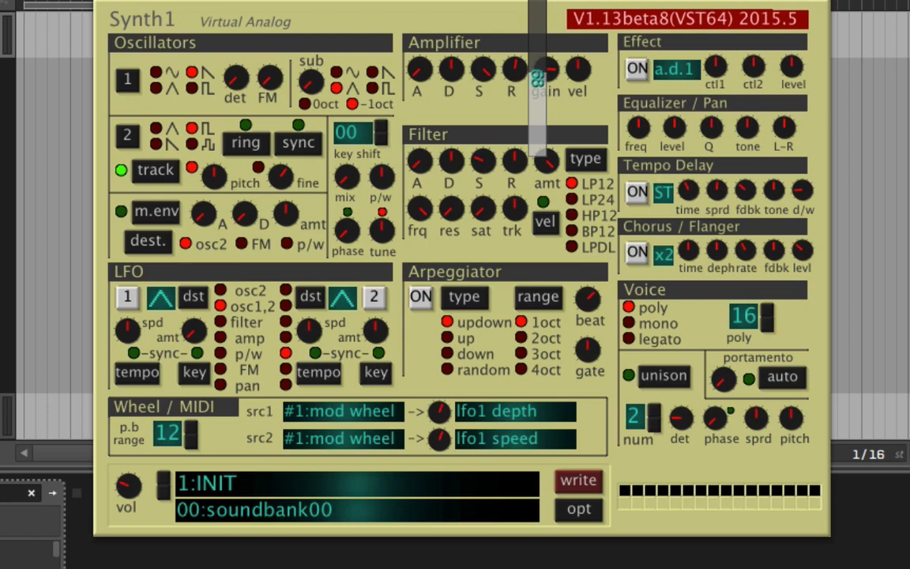
drag(537, 77, 542, 162)
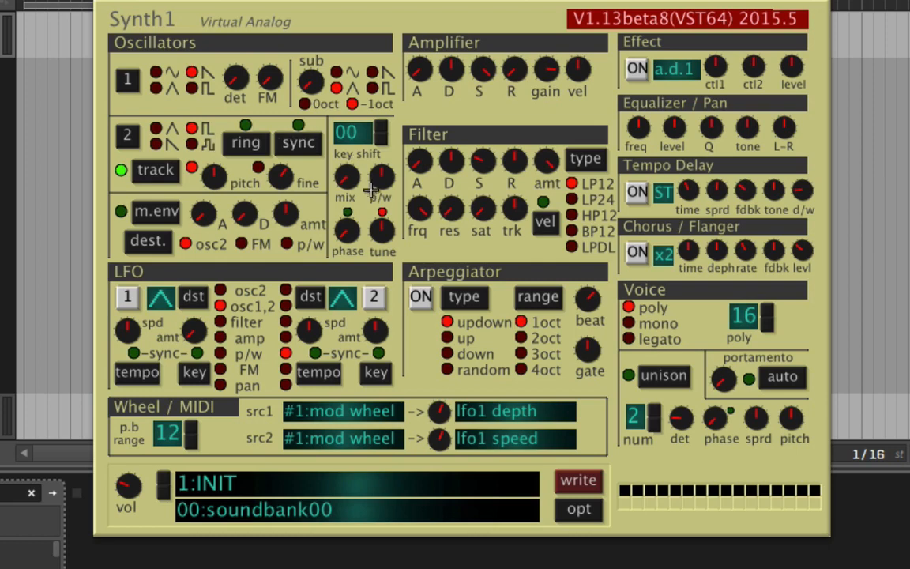
Blend the oscillators 53:47 with a little sub oscillator, and set oscillator 1's detune to 3
drag(349, 176, 377, 182)
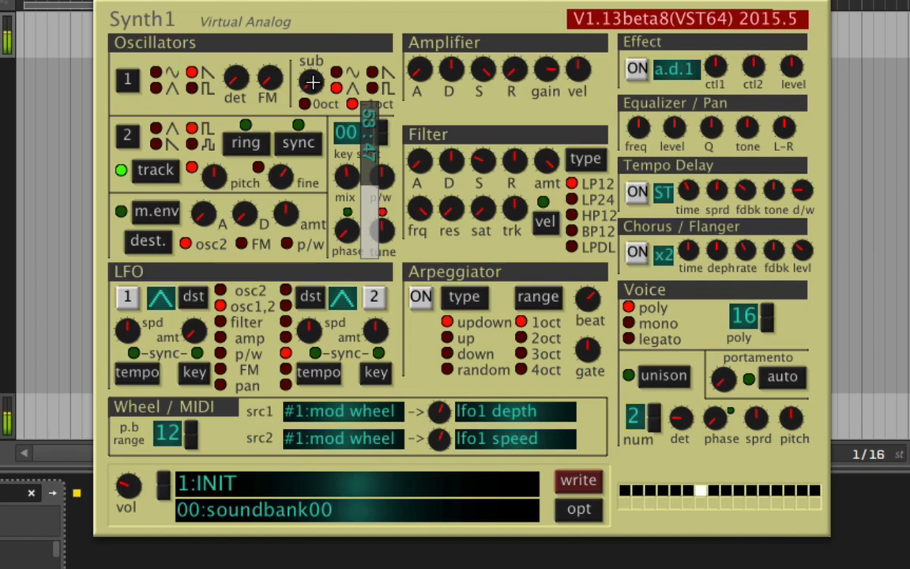
drag(313, 82, 350, 126)
drag(239, 78, 271, 157)
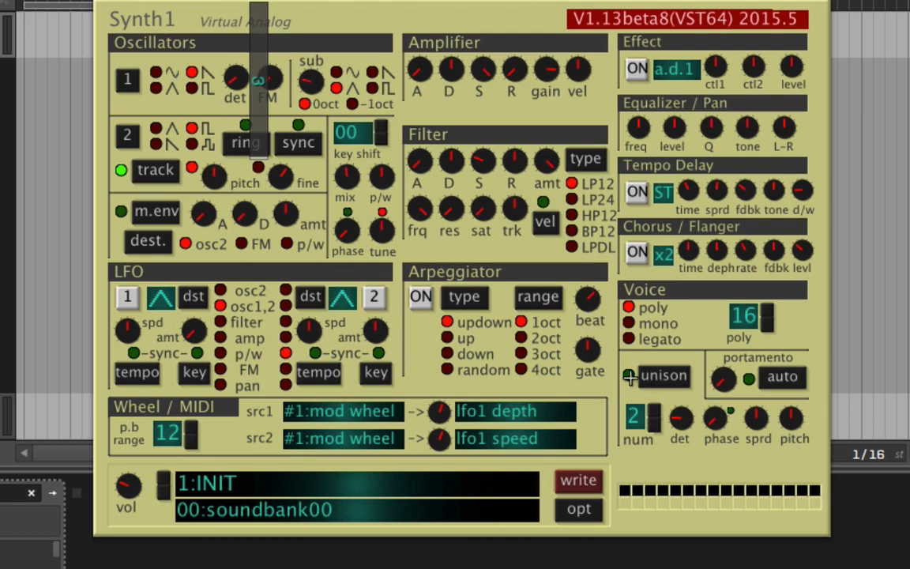
Turn on unison in the Voice section and try to change its voice count
click(657, 375)
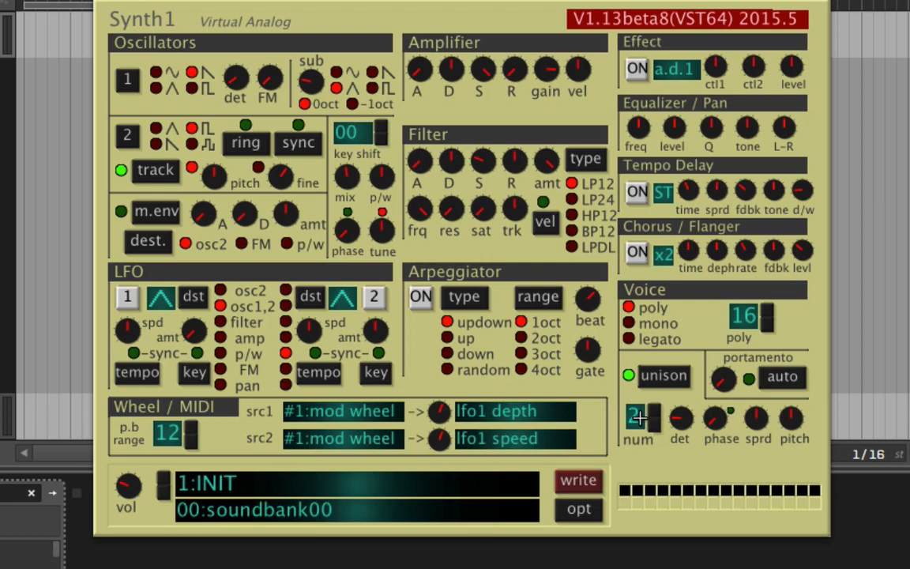
drag(660, 424, 665, 505)
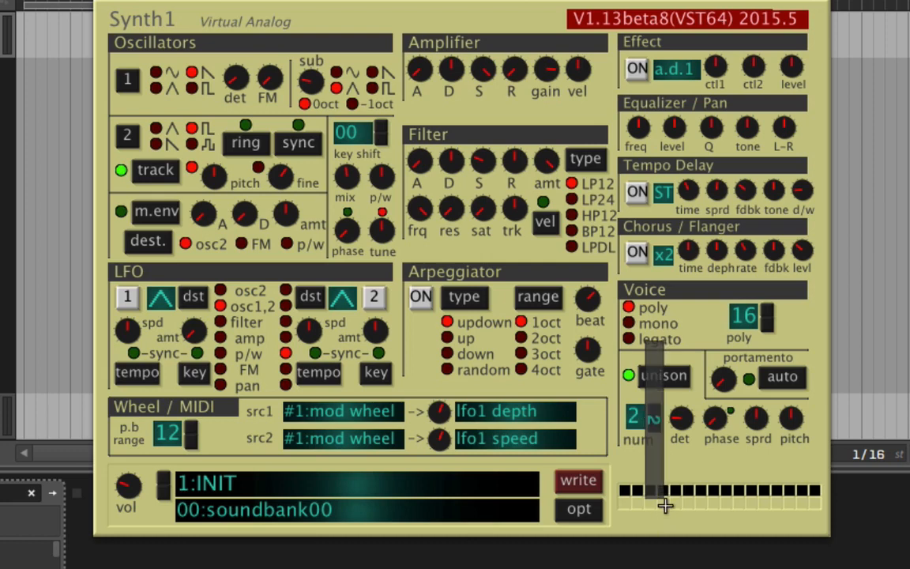
drag(665, 505, 648, 379)
drag(647, 320, 650, 520)
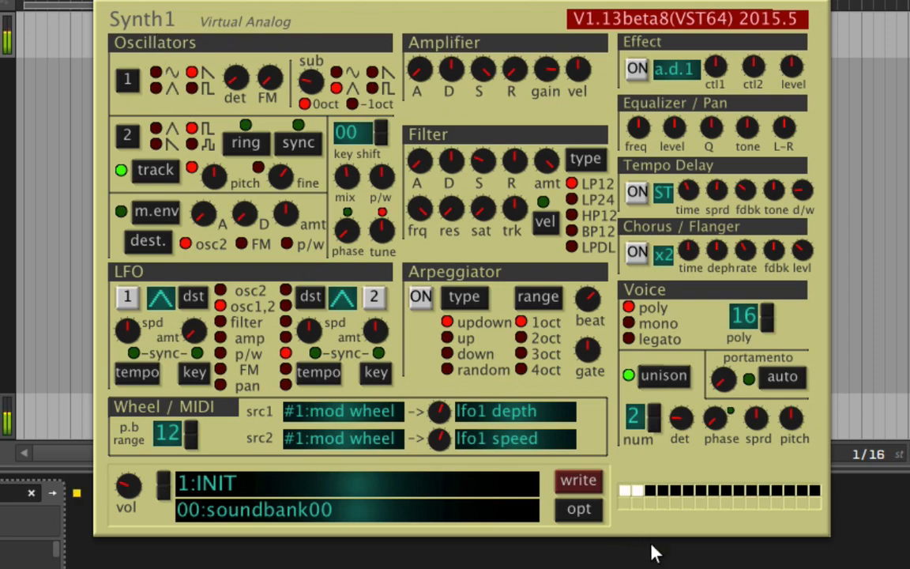
Switch the sub oscillator to -1oct at a high level, and set the unison voice count to 6
click(353, 103)
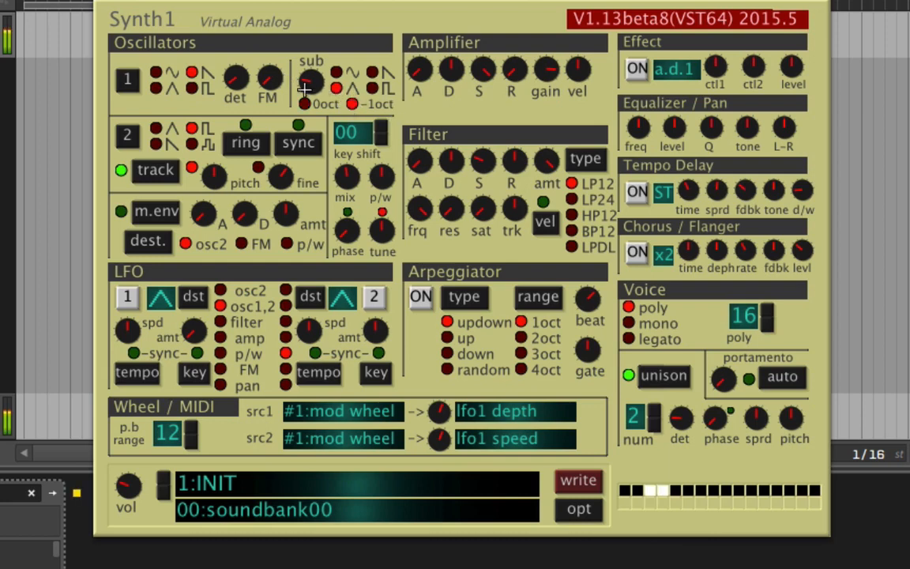
drag(311, 81, 341, 12)
click(656, 411)
click(656, 412)
click(656, 412)
click(657, 411)
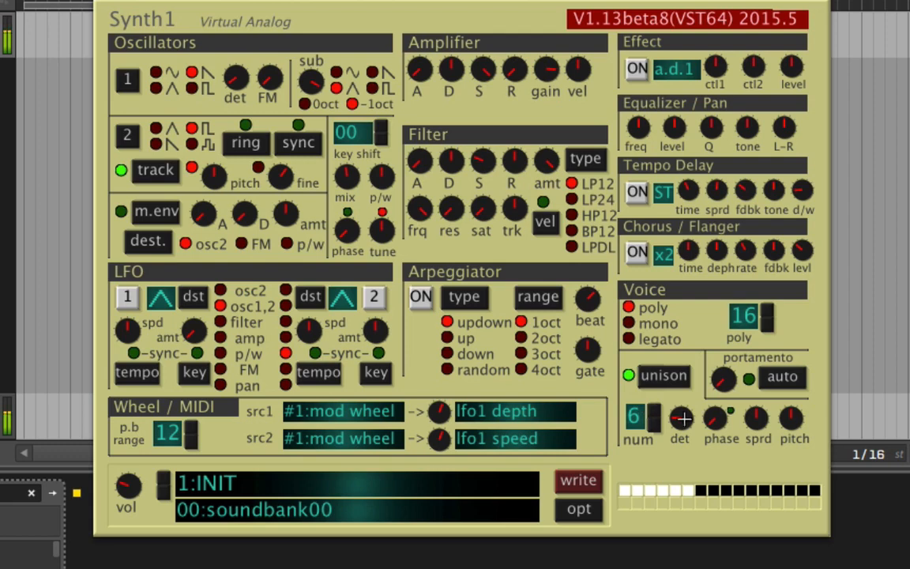
Raise the unison spread to maximum and slightly increase the unison detune and phase
click(786, 421)
drag(786, 421, 784, 338)
drag(678, 424, 722, 460)
drag(717, 418, 736, 472)
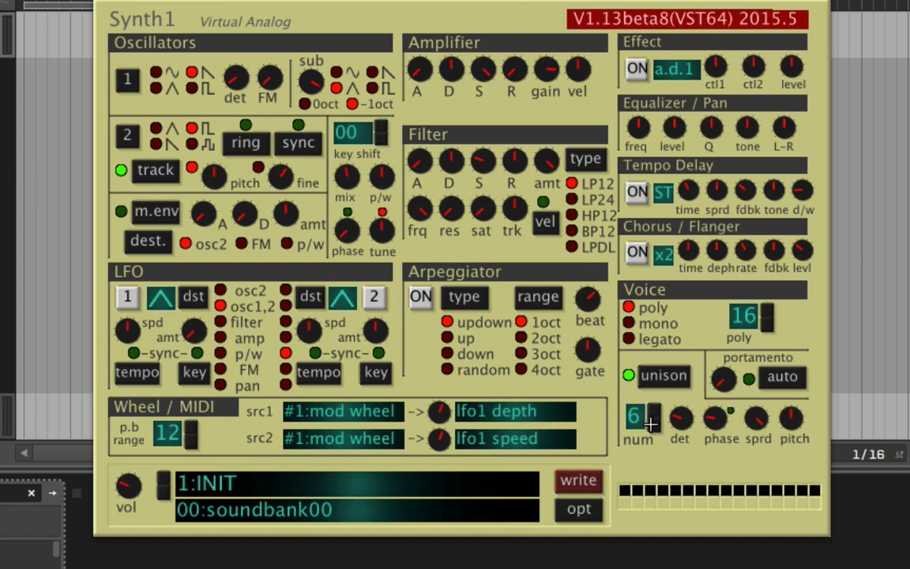
Increase the unison voice count to 8 and the polyphony to 32
drag(652, 412, 655, 427)
click(654, 406)
drag(761, 314, 772, 227)
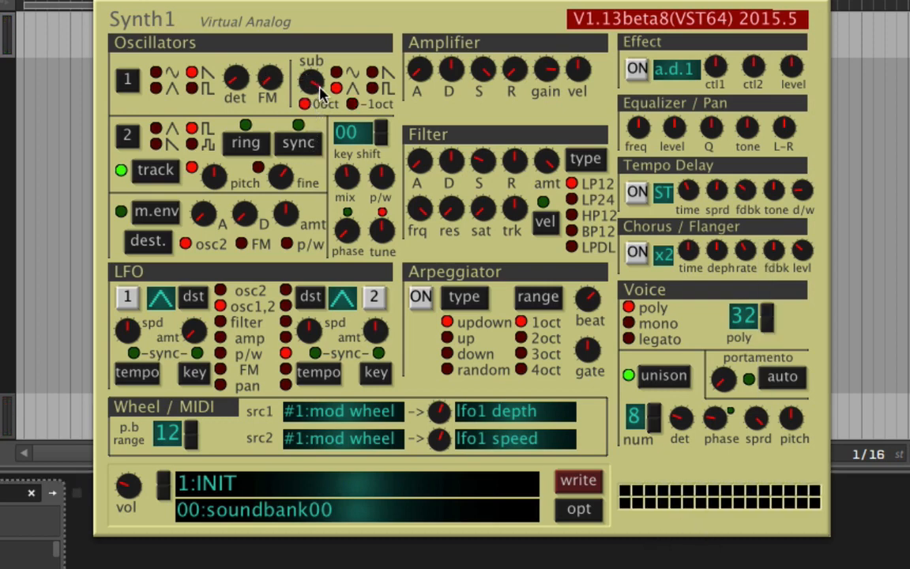
Reduce the sub oscillator's level and lengthen the amplifier release to just past its midpoint
drag(345, 85, 350, 112)
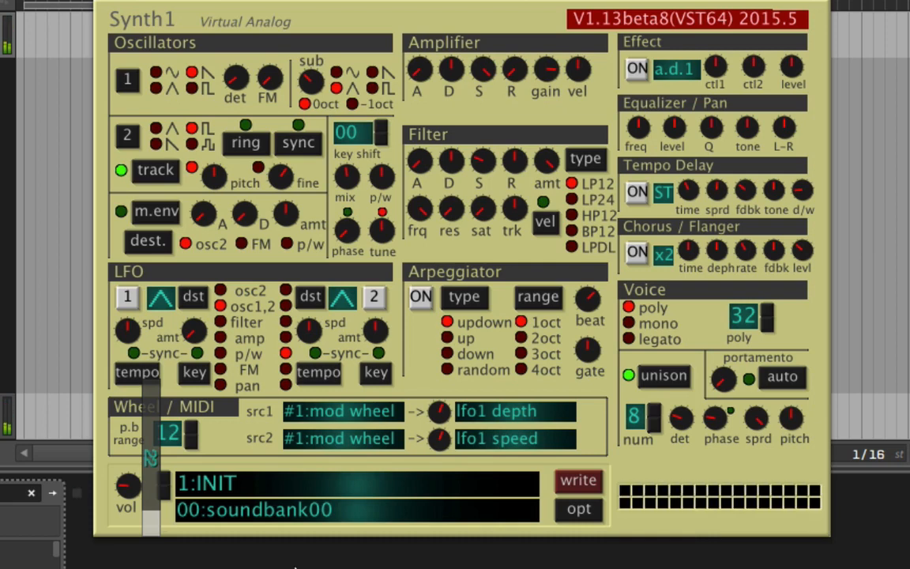
drag(514, 72, 540, 32)
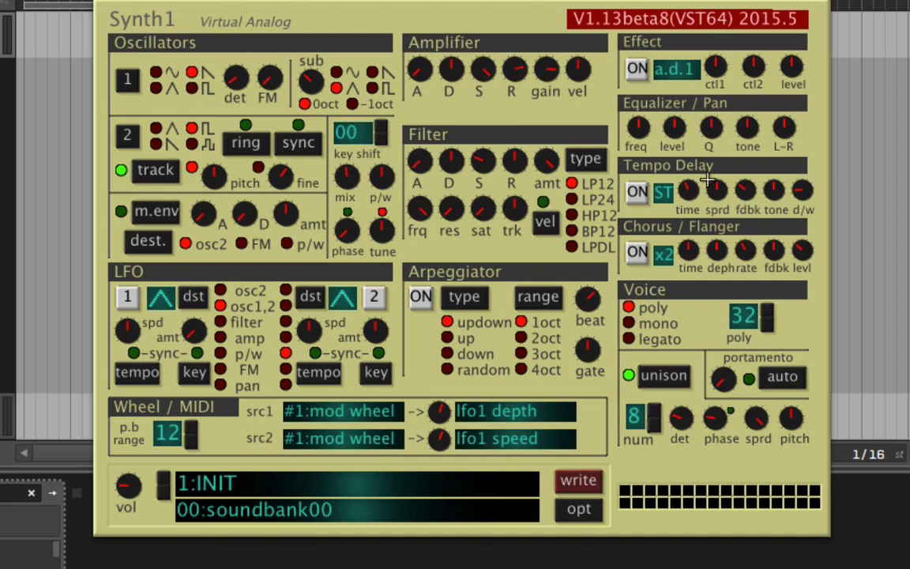
mouse_move(534, 73)
mouse_down()
mouse_move(557, 121)
mouse_move(545, 116)
mouse_move(544, 75)
mouse_up()
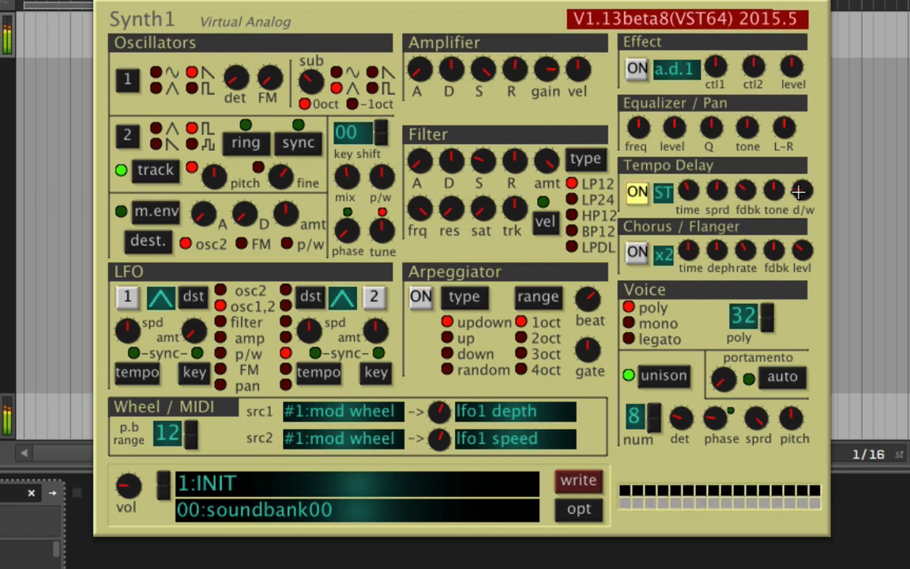
Shape the tempo delay with a time of (8), more spread and feedback, and a dry/wet of 29%
drag(717, 190, 716, 228)
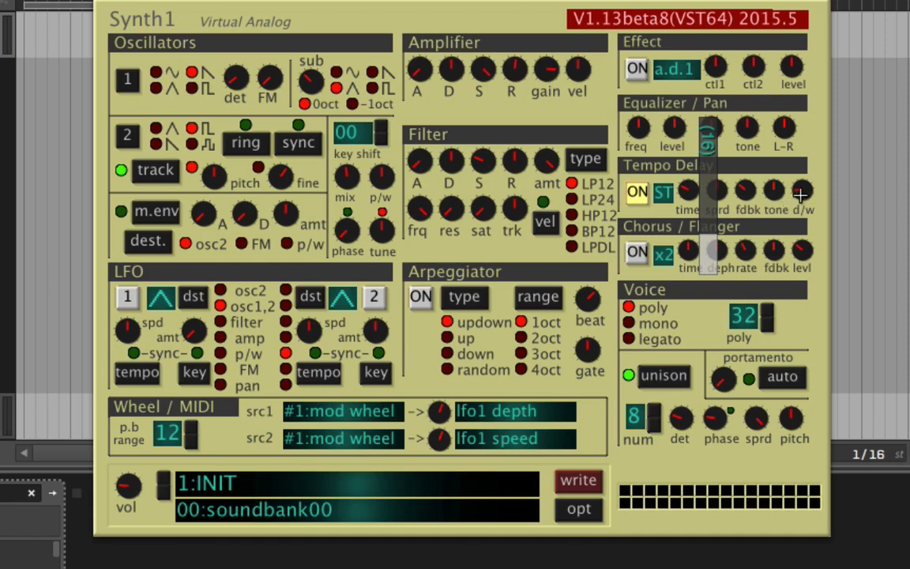
drag(756, 190, 828, 183)
drag(693, 189, 713, 207)
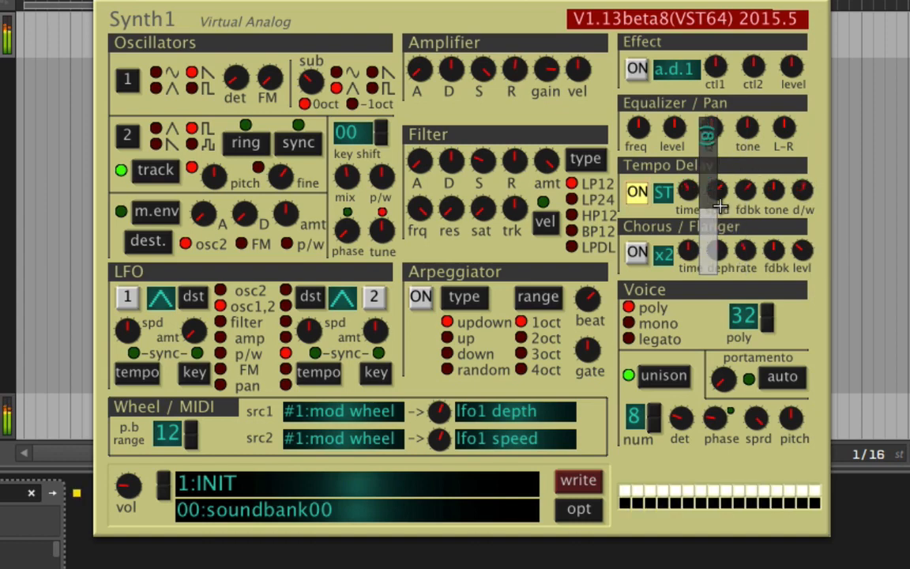
drag(800, 190, 825, 240)
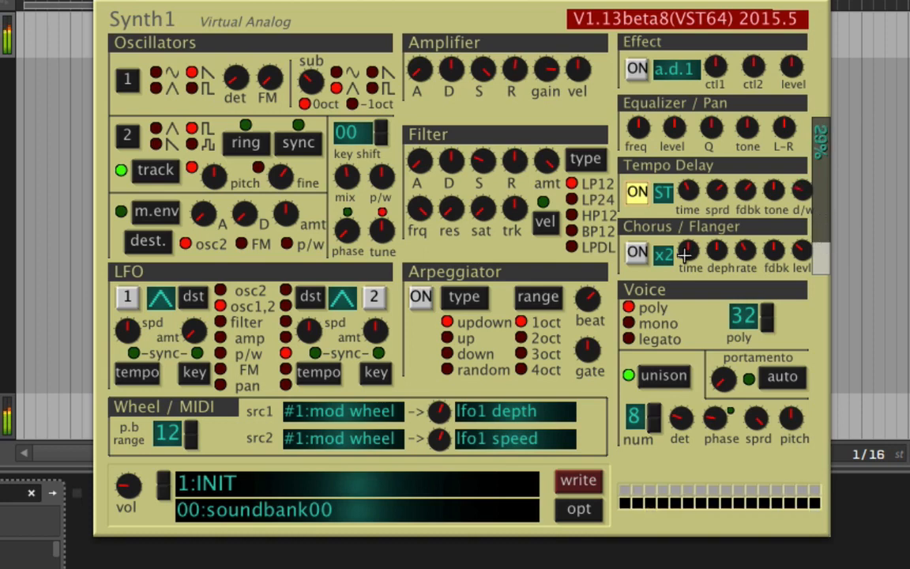
Turn on the chorus/flanger, set it to x4 and try out its time setting
click(636, 255)
click(671, 254)
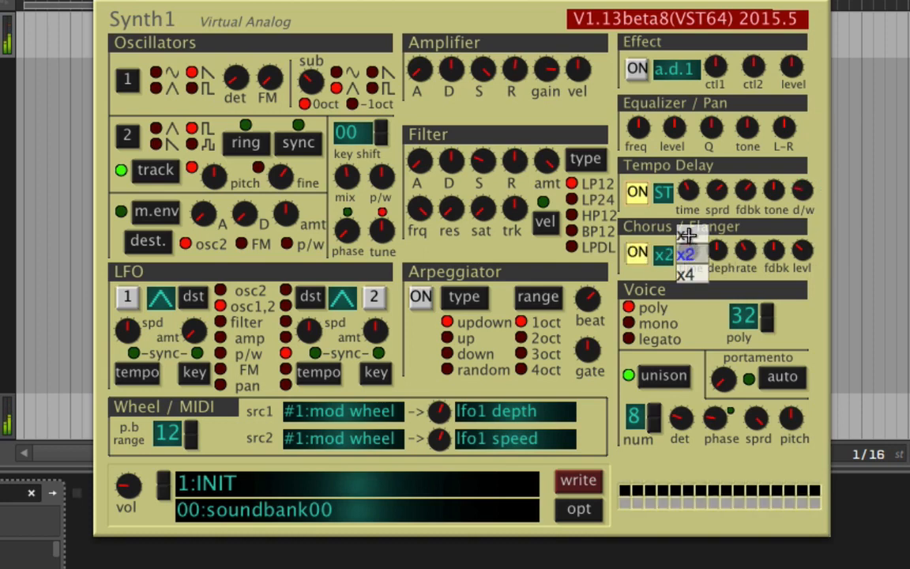
click(663, 257)
click(663, 256)
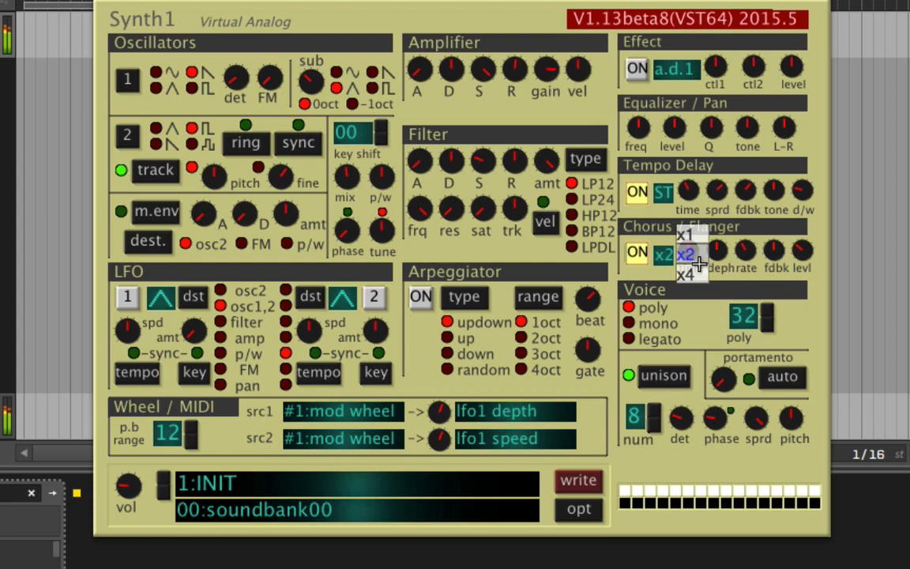
click(666, 256)
click(665, 256)
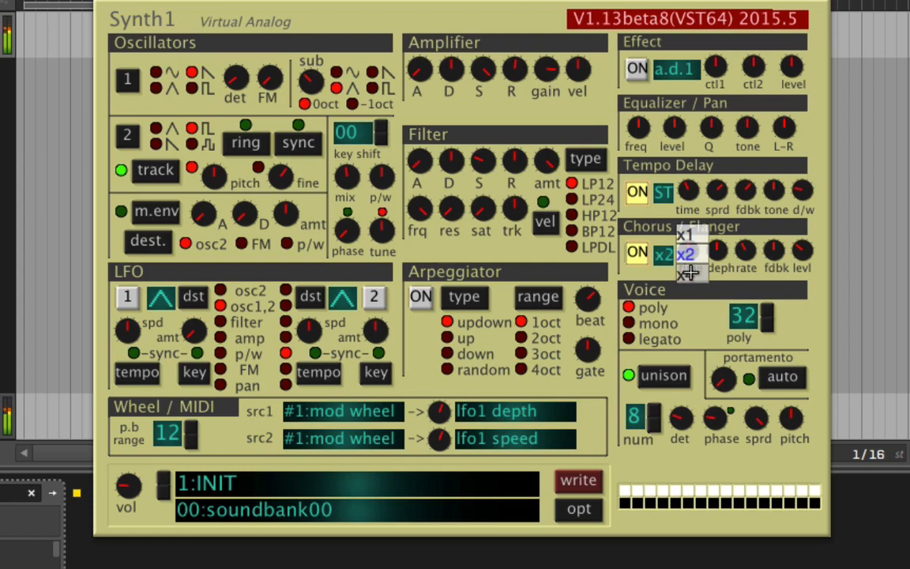
click(687, 273)
drag(688, 251, 711, 304)
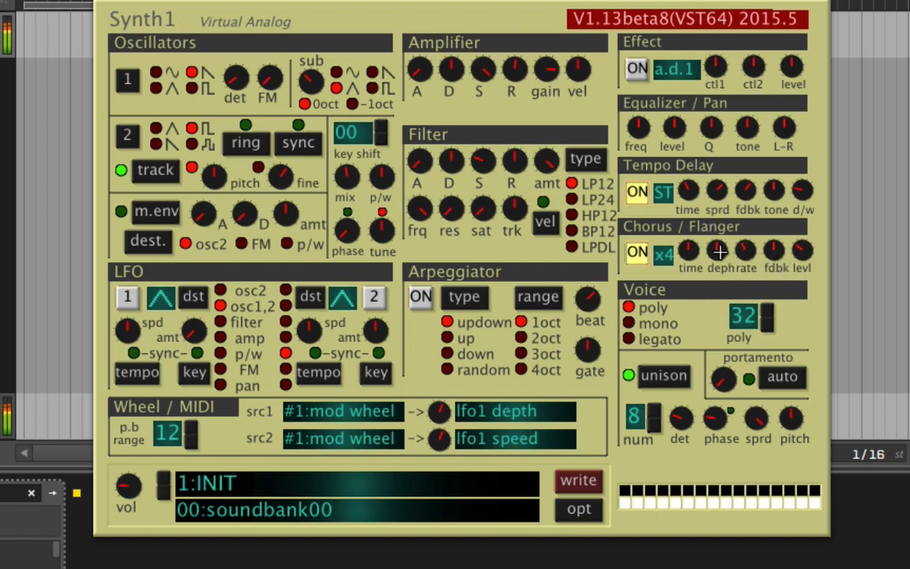
Adjust the chorus/flanger's depth and feedback and raise its level to 55
drag(718, 251, 801, 232)
drag(807, 253, 823, 266)
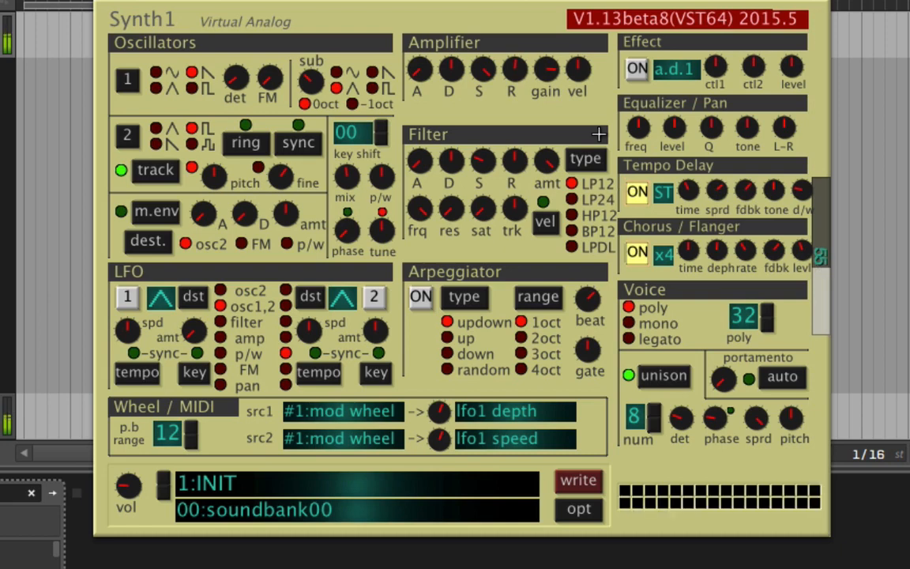
mouse_move(541, 77)
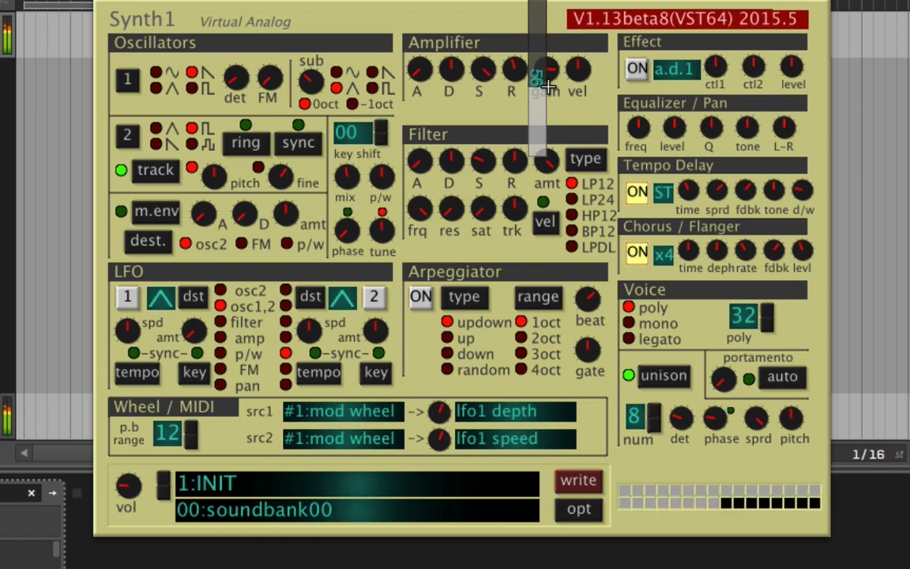
Switch the sub oscillator to a sawtooth wave one octave down (-1oct)
click(358, 104)
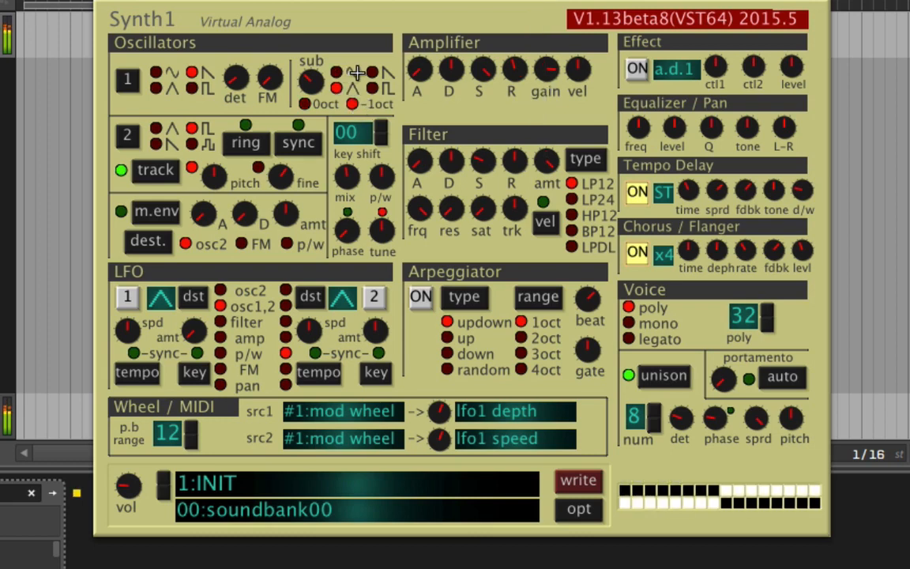
click(373, 73)
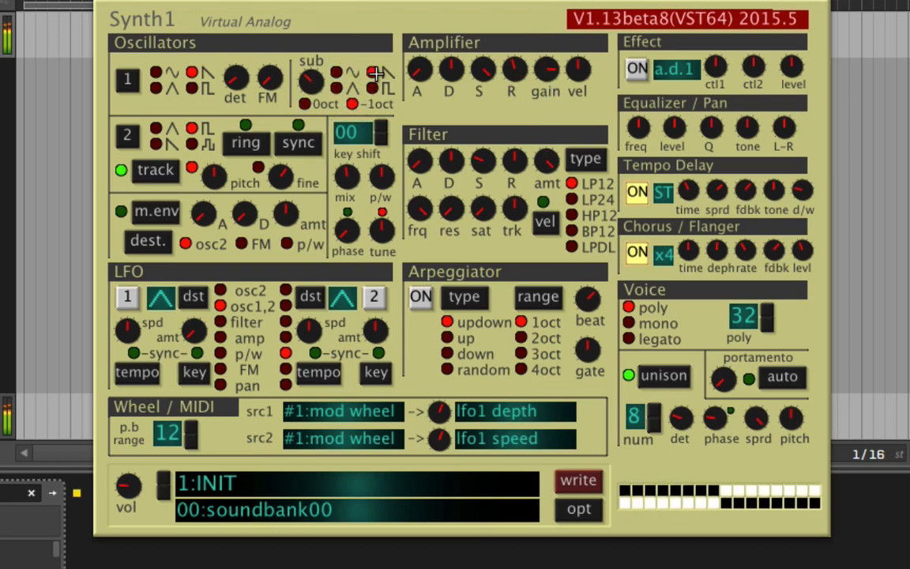
click(342, 124)
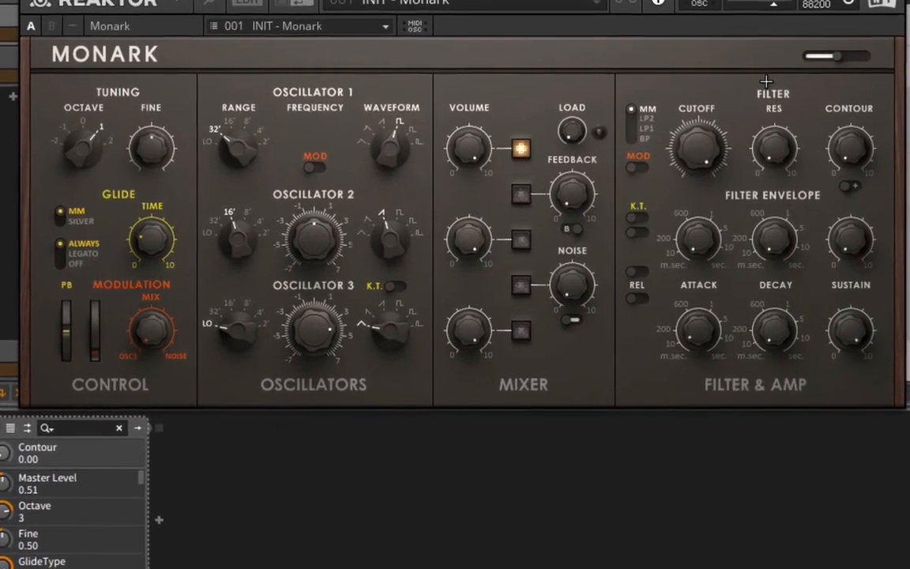
In Monark, set oscillator 1 to a 16' range with a sawtooth wave and lower the master level to 0.30
drag(249, 153, 250, 120)
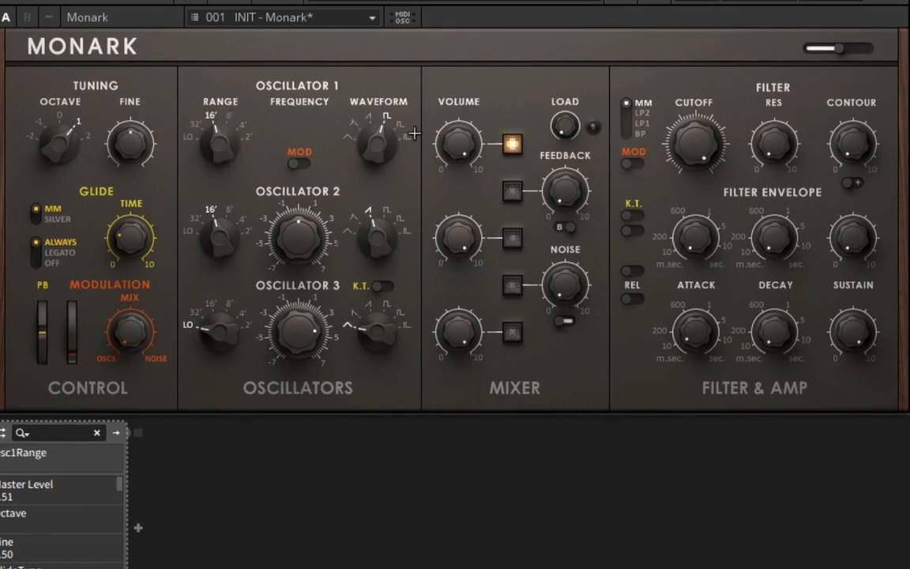
drag(414, 135, 368, 166)
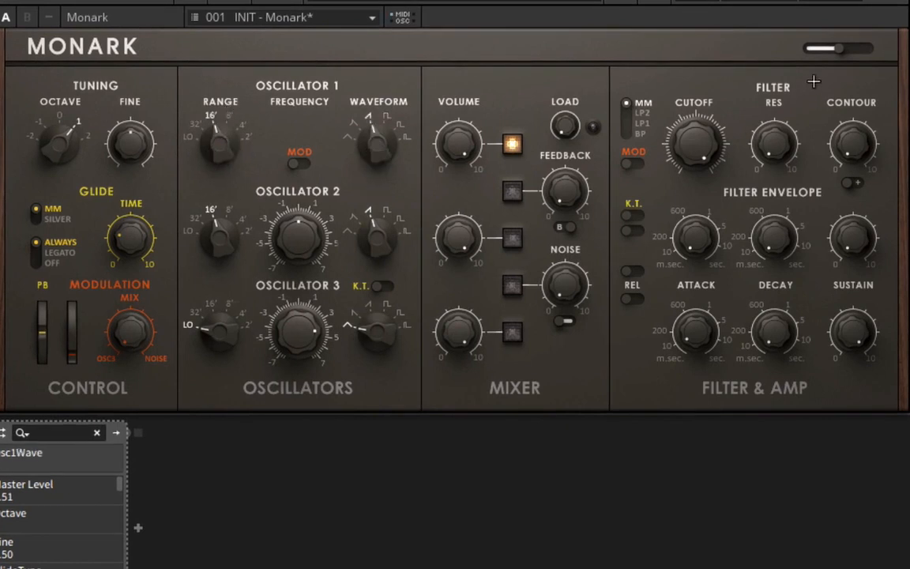
drag(836, 48, 806, 65)
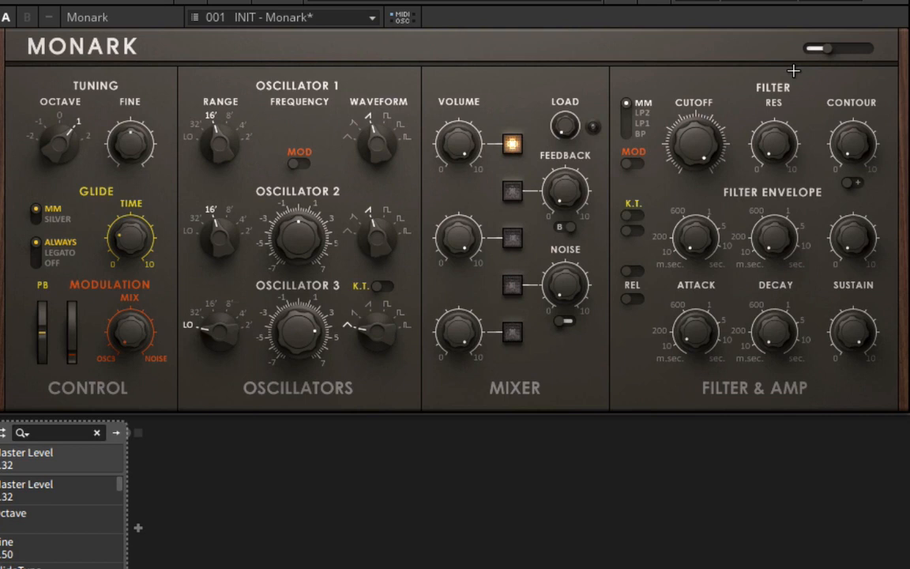
drag(828, 47, 829, 58)
click(27, 15)
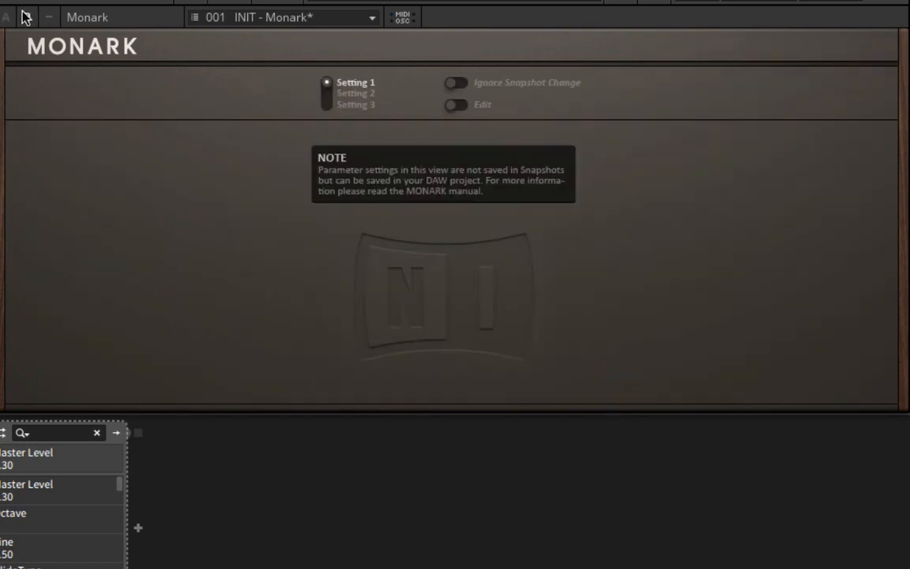
click(8, 21)
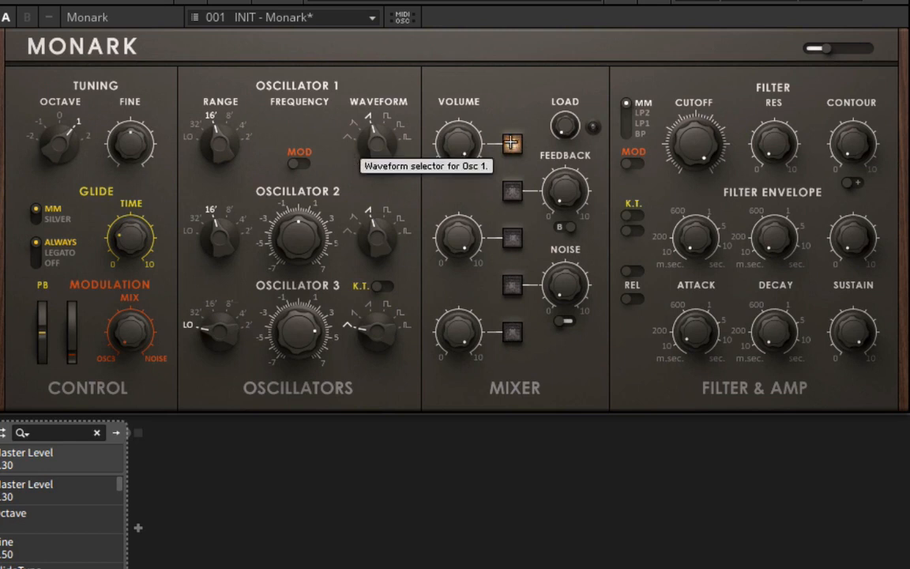
Set oscillator 1's volume to 0.93 and route oscillator 2 to the filter with a 32' range
drag(465, 148, 464, 166)
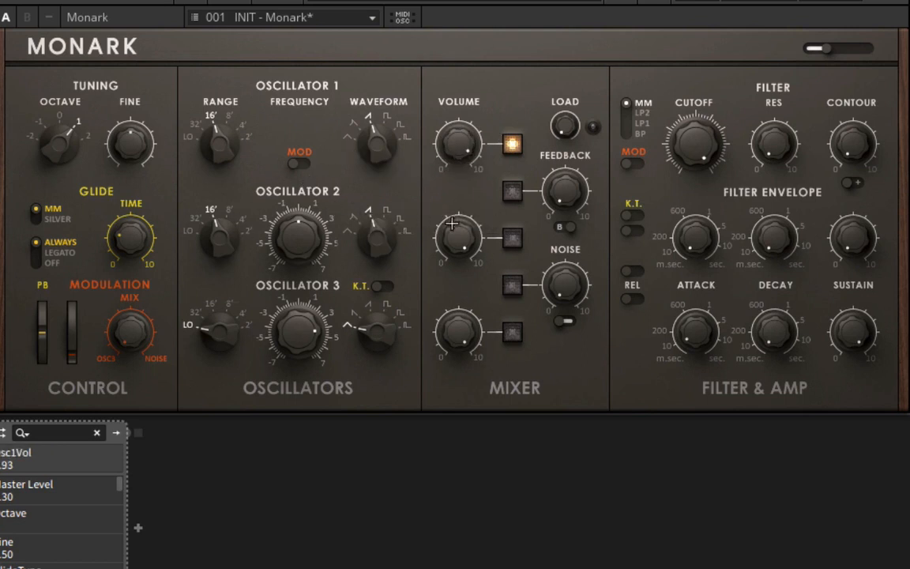
click(512, 237)
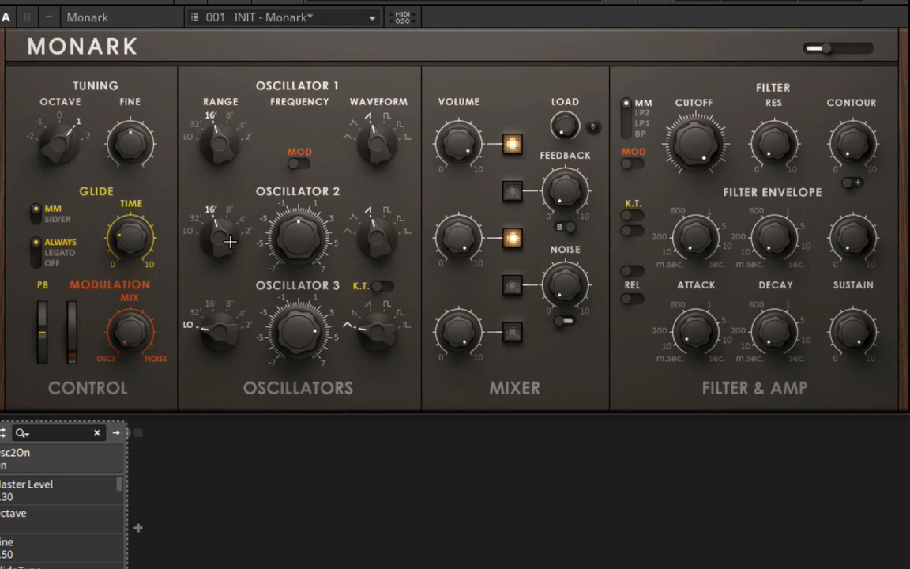
drag(208, 218, 224, 241)
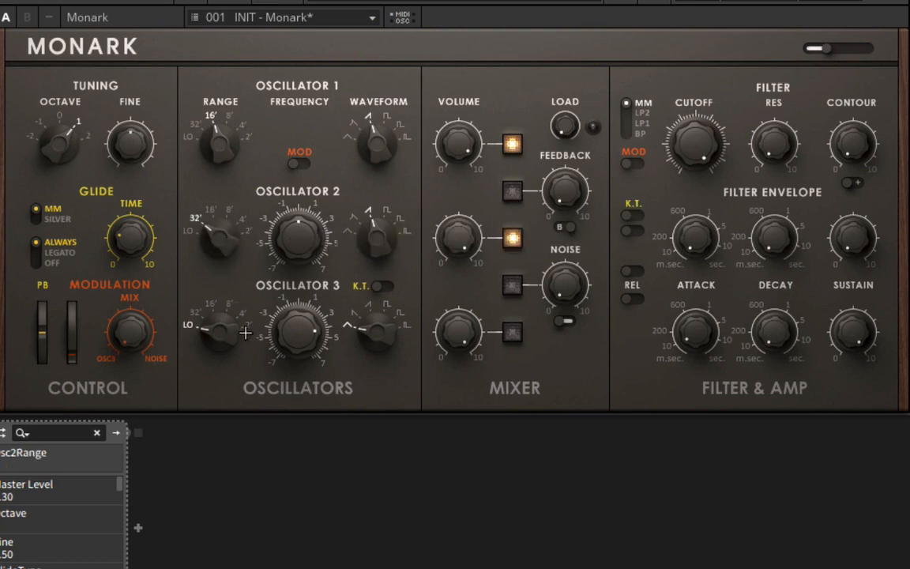
Route oscillator 3 to the filter with an 8' range, a slight frequency detune near center and a sawtooth wave
drag(222, 300, 249, 259)
click(511, 332)
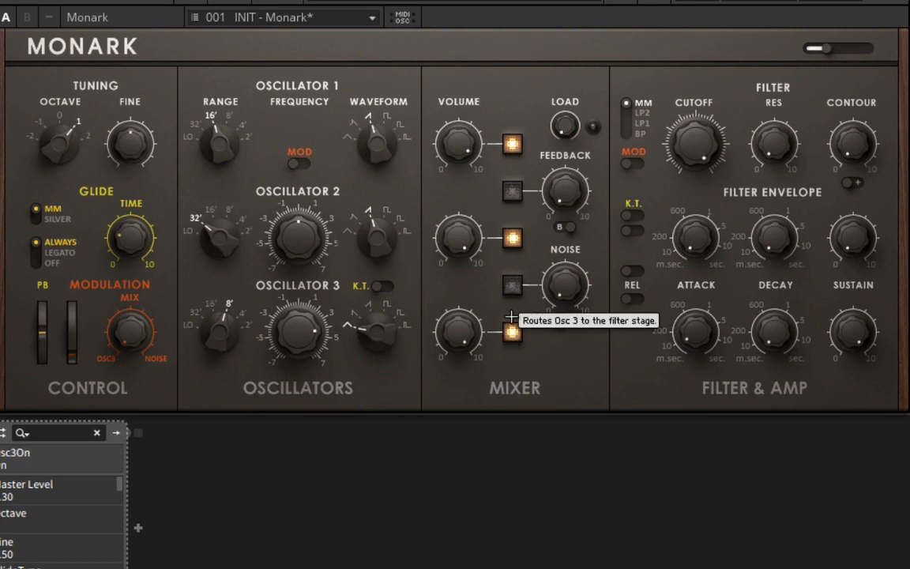
drag(312, 334, 299, 437)
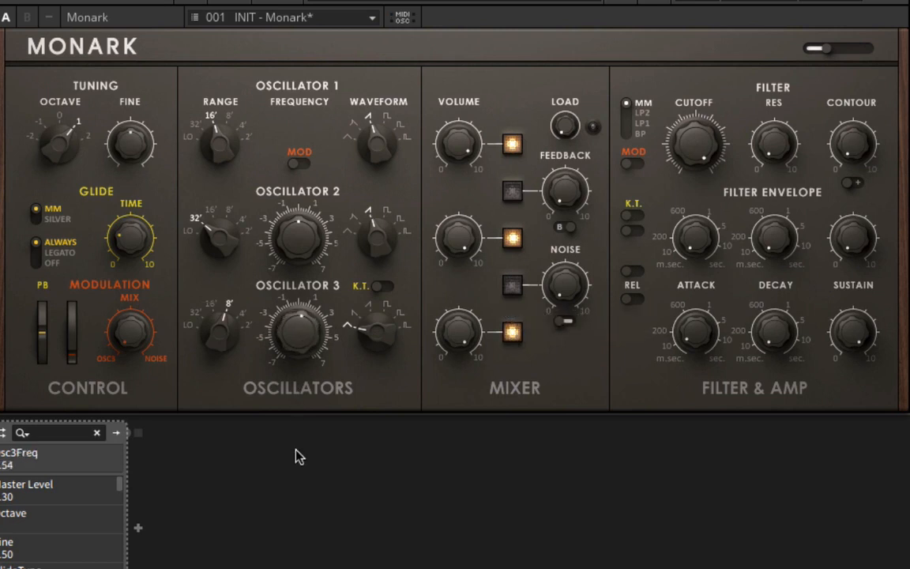
drag(376, 326, 391, 253)
drag(286, 291, 319, 319)
Try out the glide type and reduce the glide time
click(35, 210)
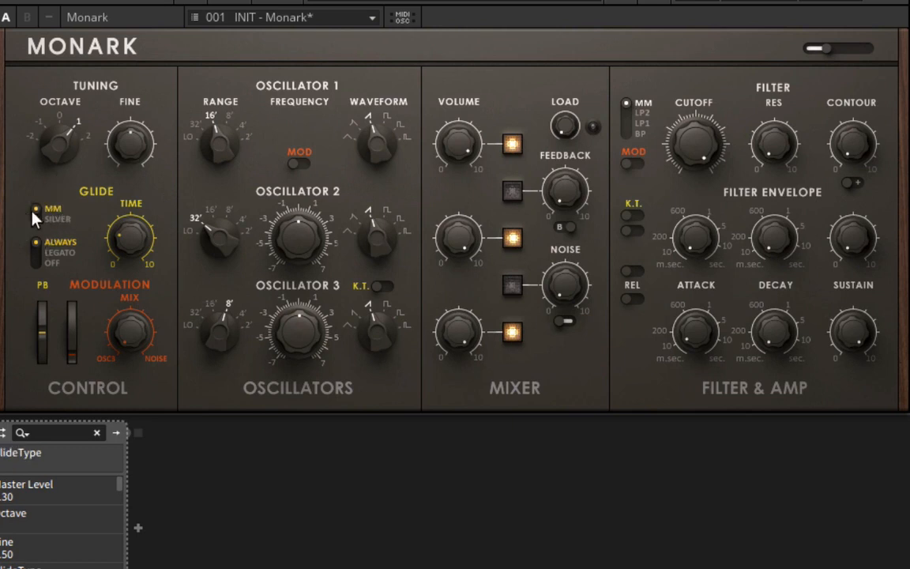
click(33, 210)
drag(117, 201, 123, 294)
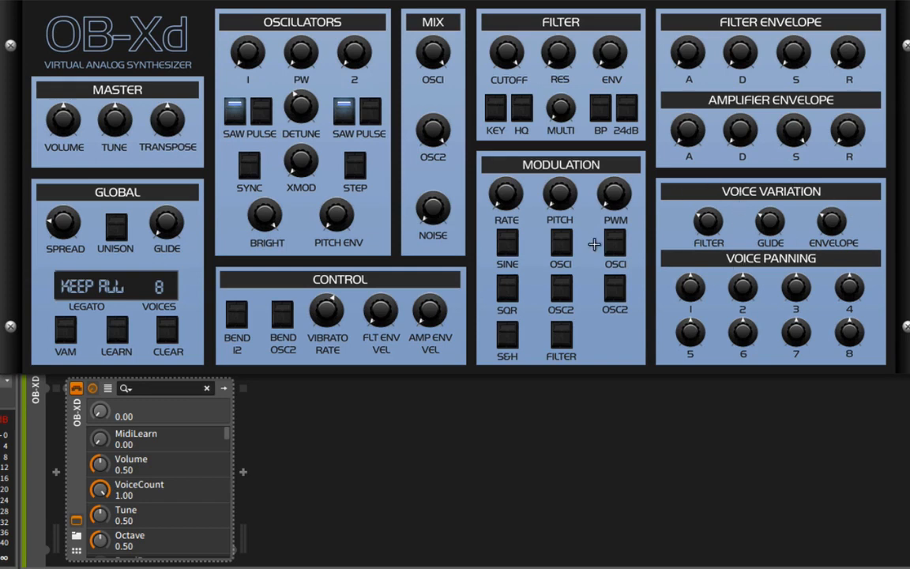
Switch to OB-Xd, choose the Keep all legato mode and lower the master volume to 0.44
click(87, 294)
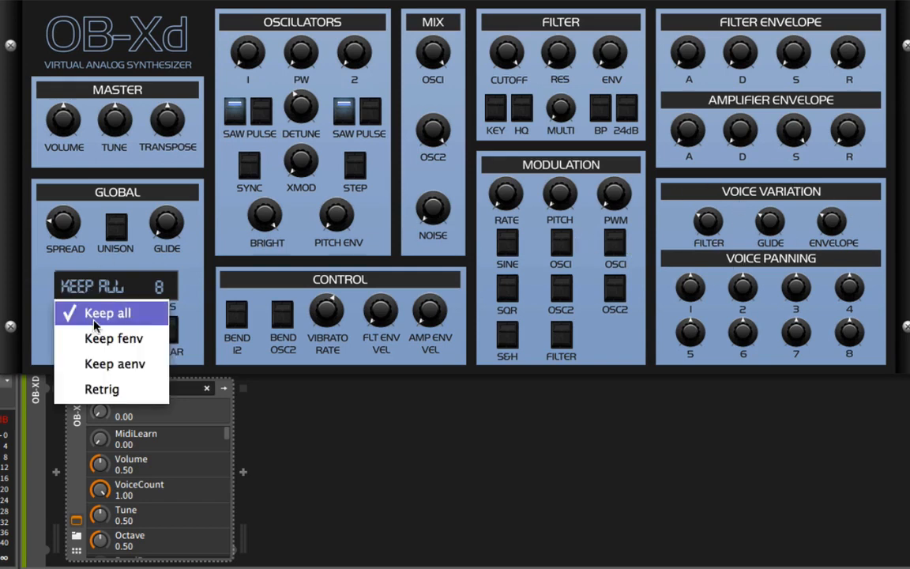
click(95, 310)
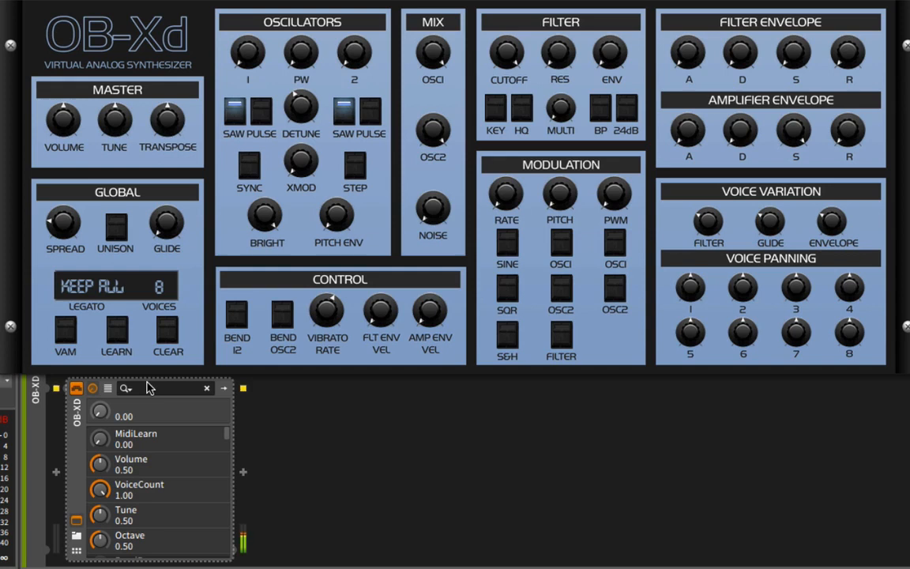
drag(65, 118, 69, 138)
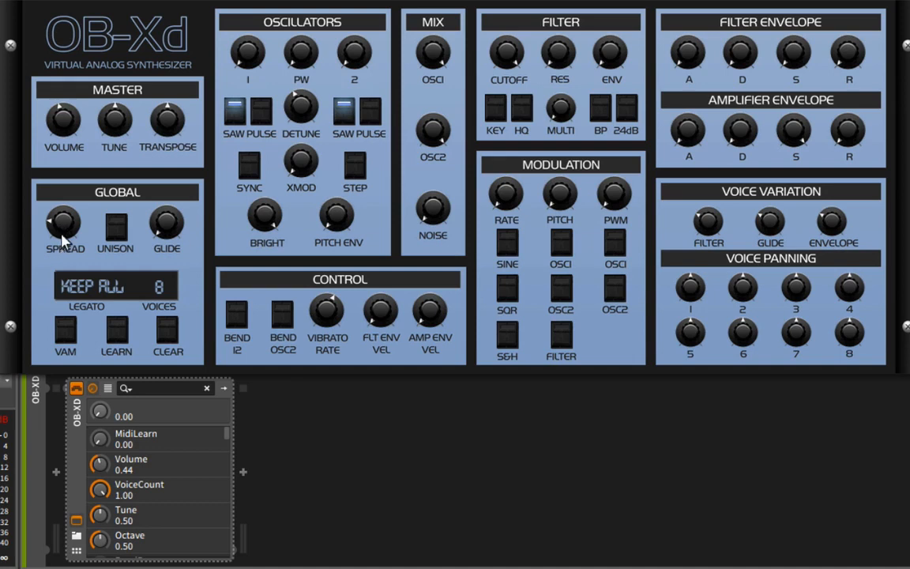
Raise the spread to about its midpoint and, with unison on, fan the eight voice pannings from fully left to fully right
drag(61, 234, 72, 146)
drag(693, 295, 696, 372)
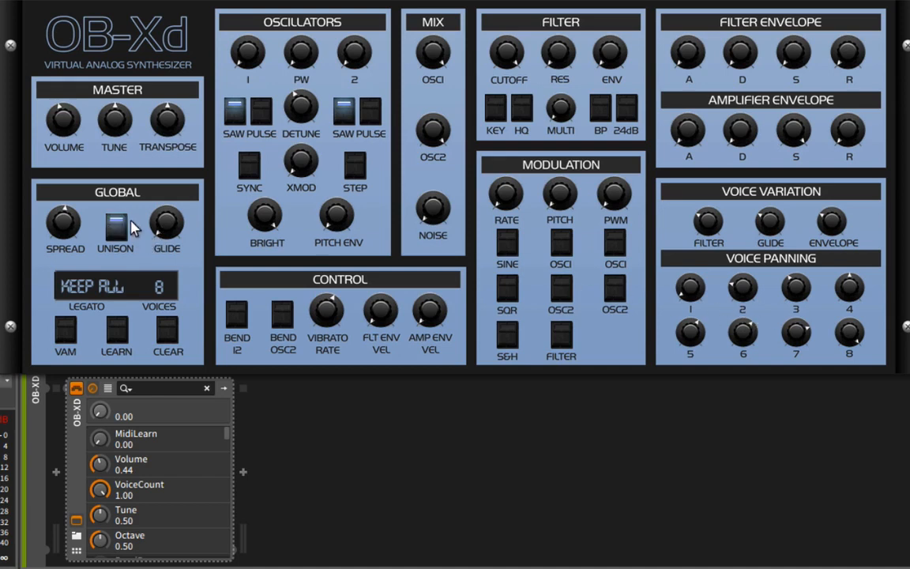
click(120, 227)
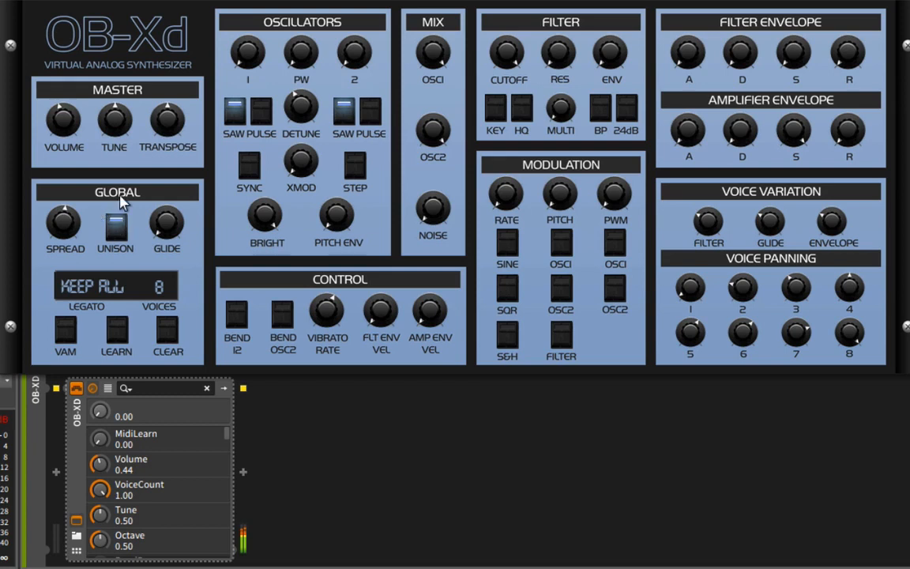
Adjust oscillator 1's pitch and lower the master volume
mouse_move(310, 73)
mouse_down()
mouse_move(302, 91)
mouse_move(298, 80)
mouse_up()
drag(260, 34, 258, 90)
drag(244, 125, 249, 82)
drag(48, 123, 67, 179)
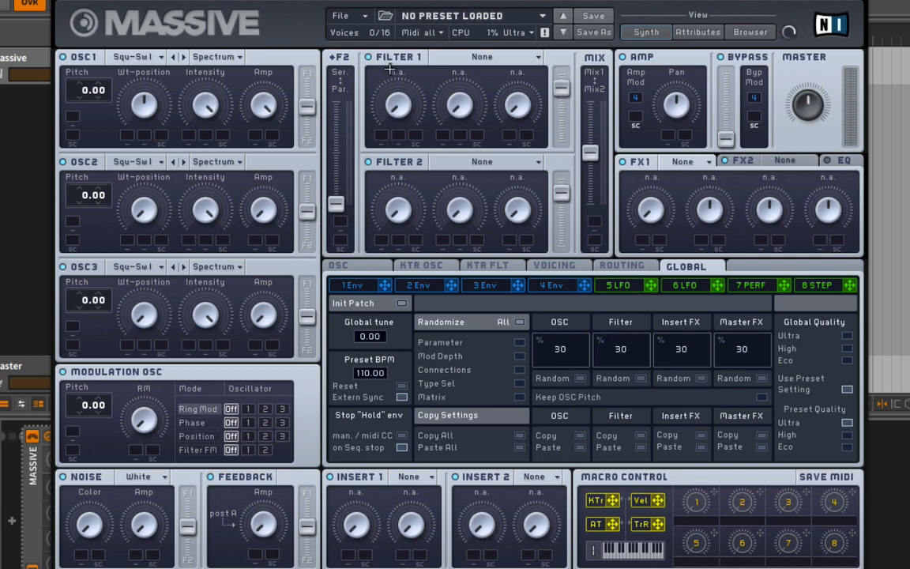
Switch to Massive and shape envelope 4 with full decay and sustain levels, a short attack and a short release
click(551, 285)
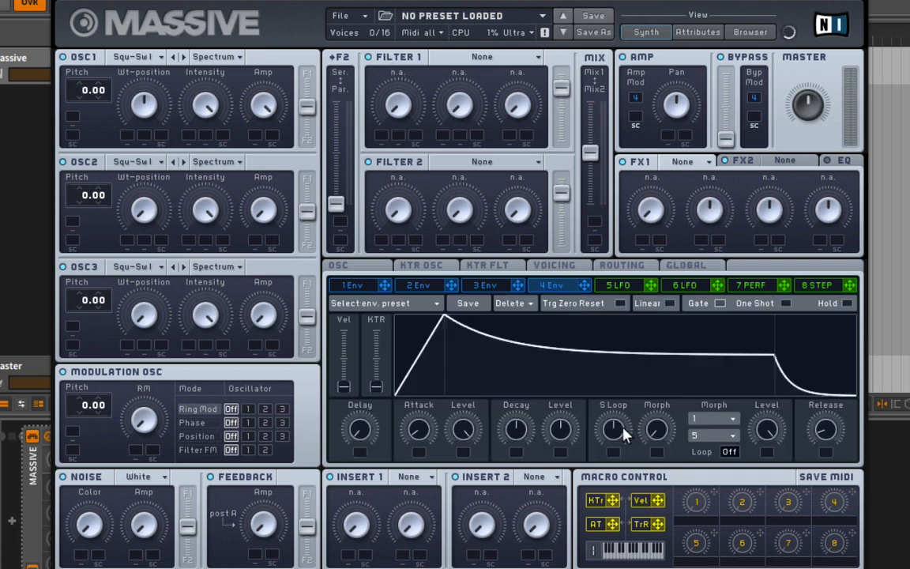
drag(567, 416, 606, 259)
drag(817, 431, 824, 479)
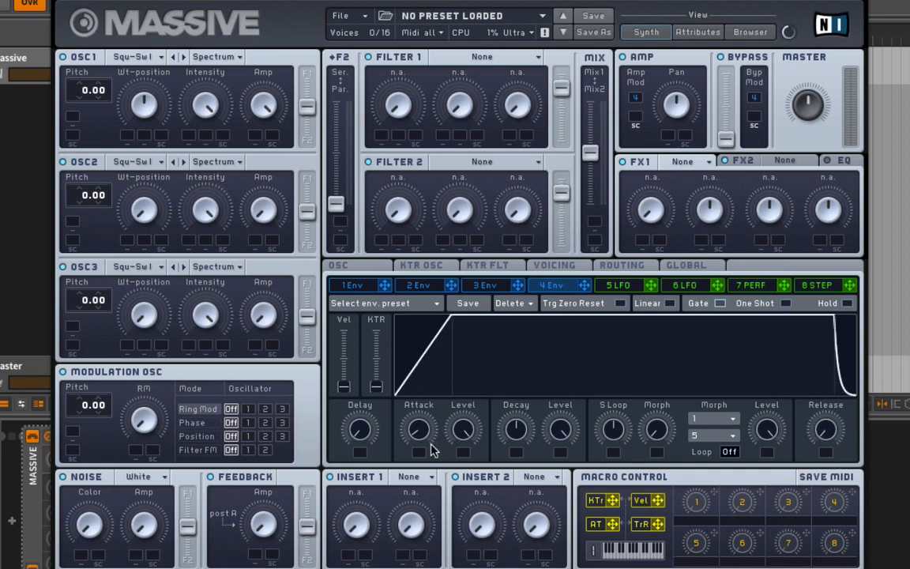
drag(417, 431, 421, 455)
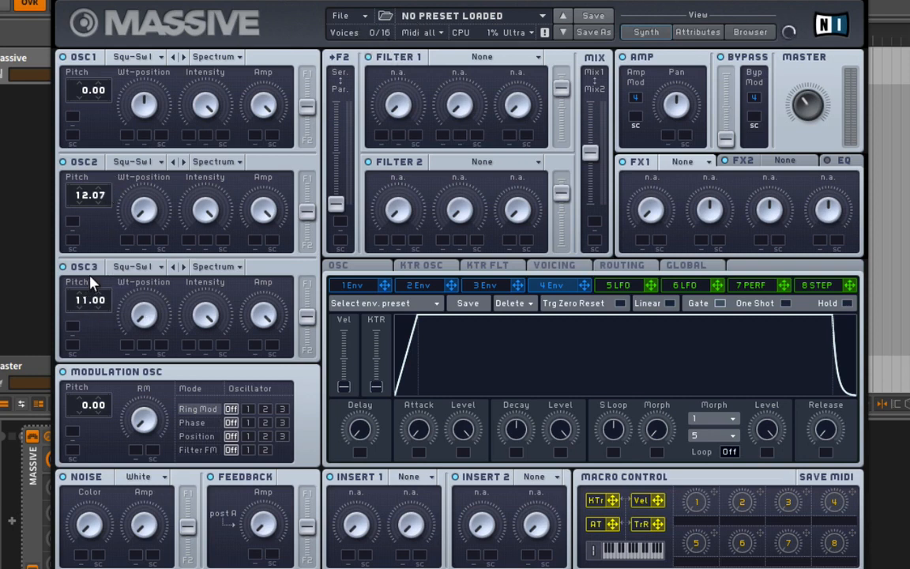
Set oscillator 3's pitch to 23.97 and load Chorus Ensemble into the FX1 slot
drag(93, 282, 101, 269)
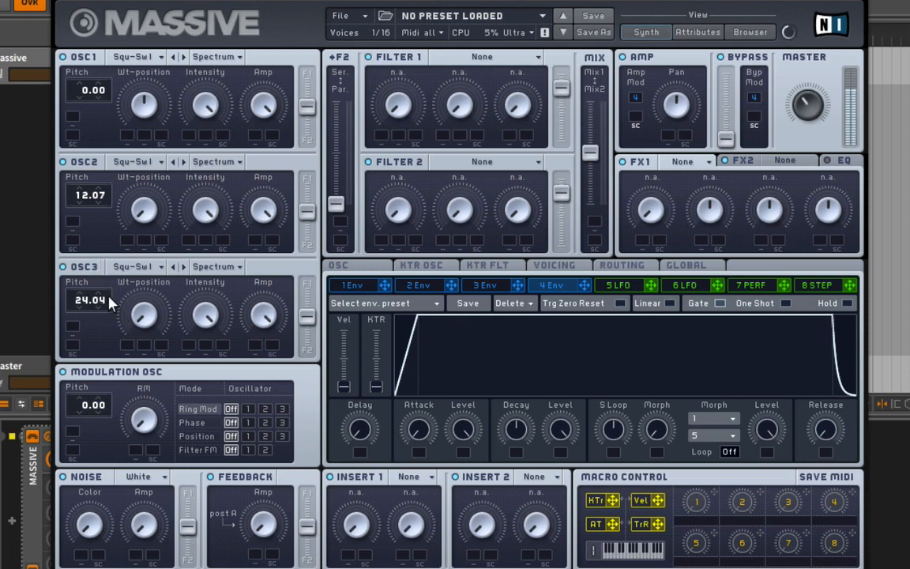
drag(111, 303, 99, 327)
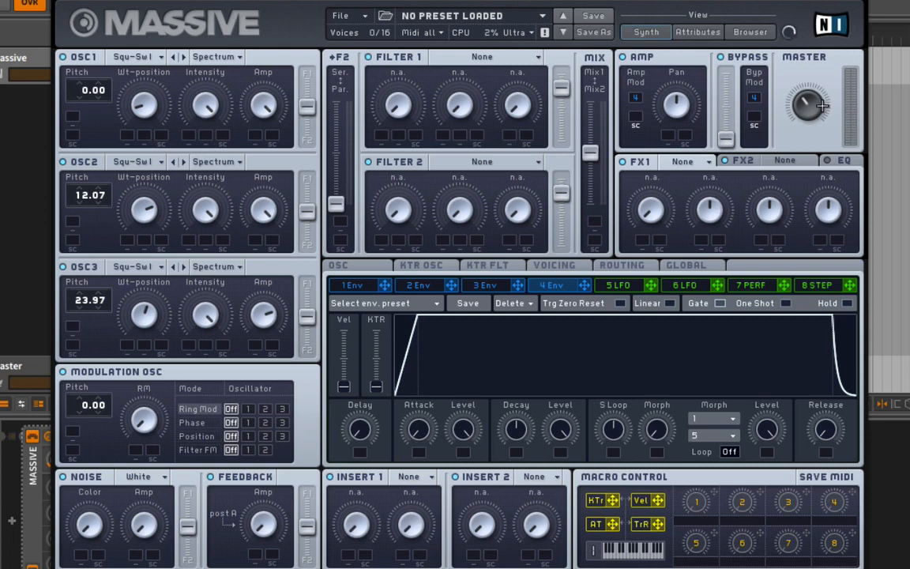
click(700, 162)
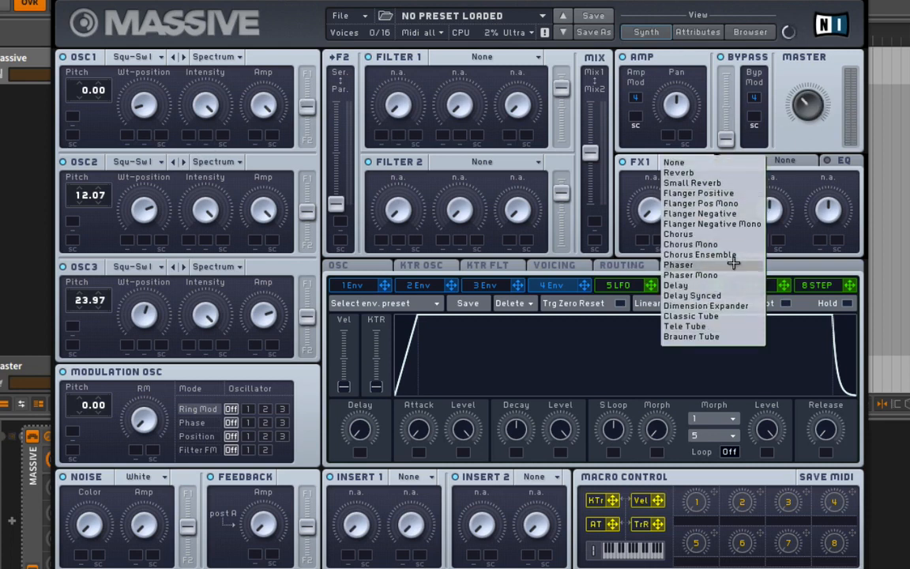
click(755, 254)
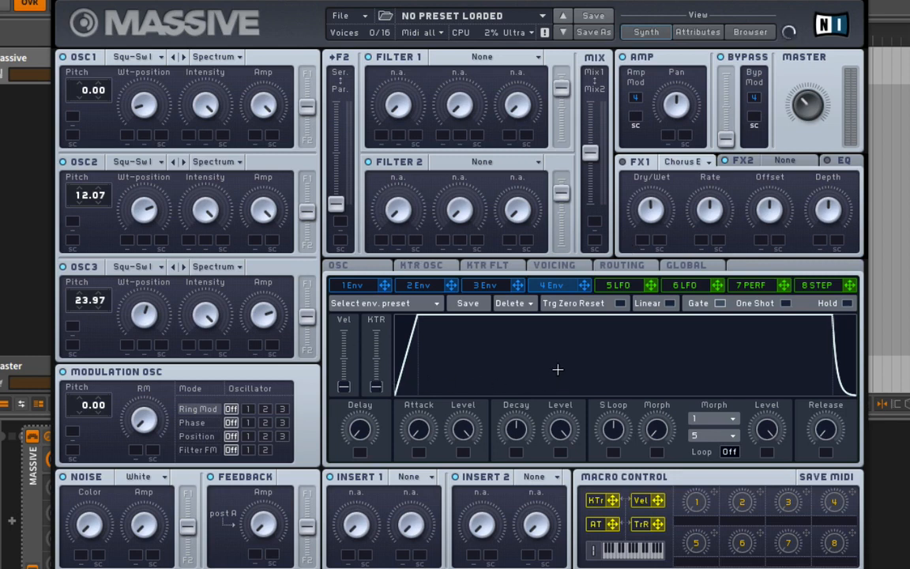
Make the voicing monophonic with 64 maximum voices and 64 unisono voices, and lower the master volume to compensate
click(570, 266)
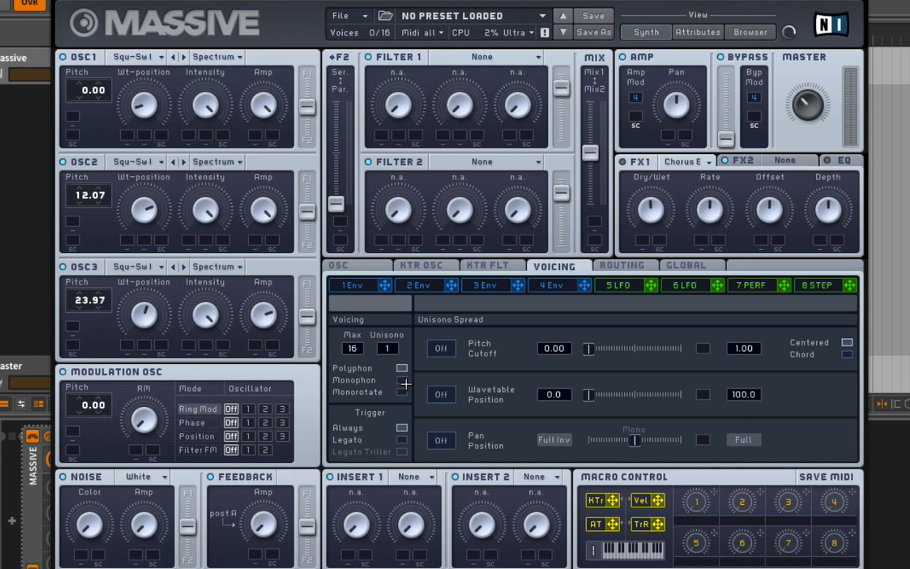
click(402, 380)
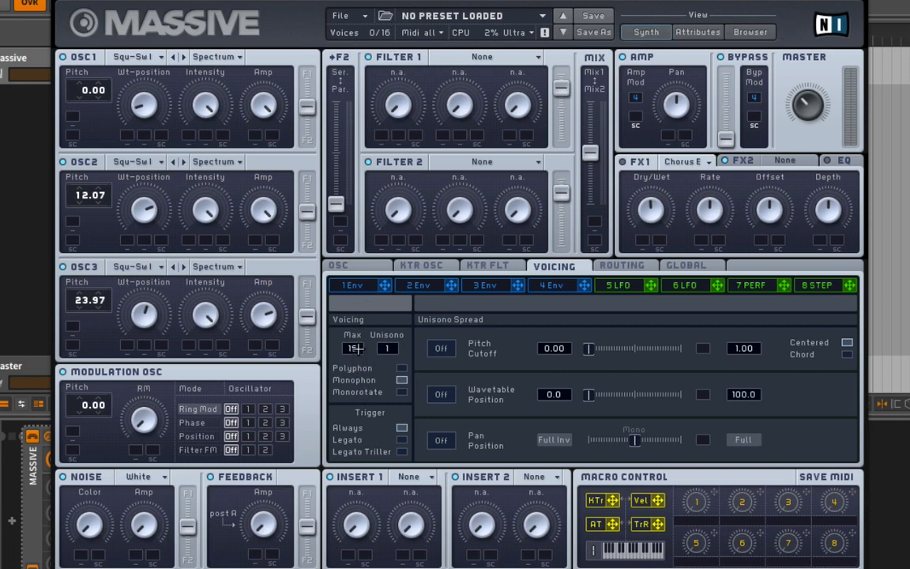
drag(358, 349, 390, 48)
drag(352, 348, 367, 264)
drag(391, 354, 399, 336)
drag(401, 332, 377, 59)
drag(821, 100, 816, 122)
Turn on the unisono pitch spread, limit its upper range to 0.09 and keep its amount just above minimum
click(446, 350)
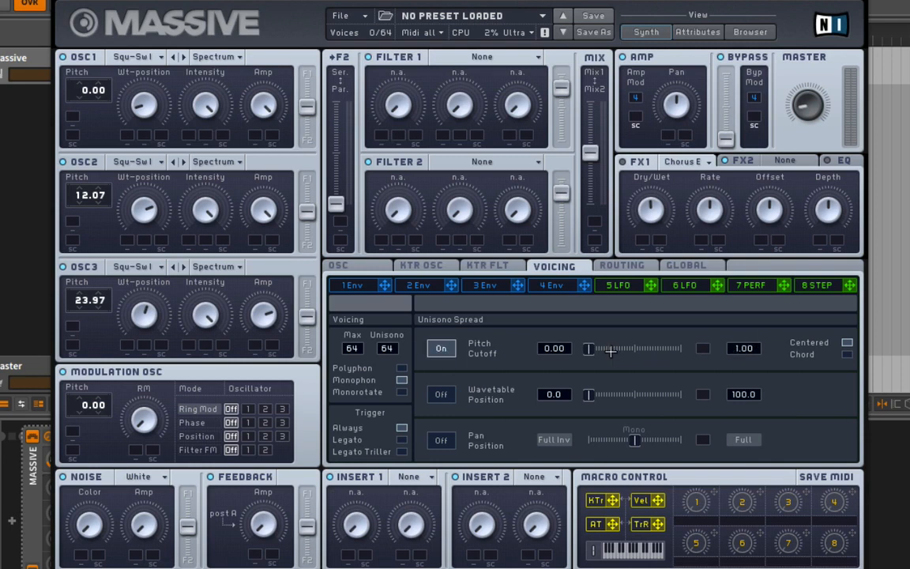
drag(590, 351, 452, 364)
drag(744, 346, 767, 314)
drag(756, 363, 756, 365)
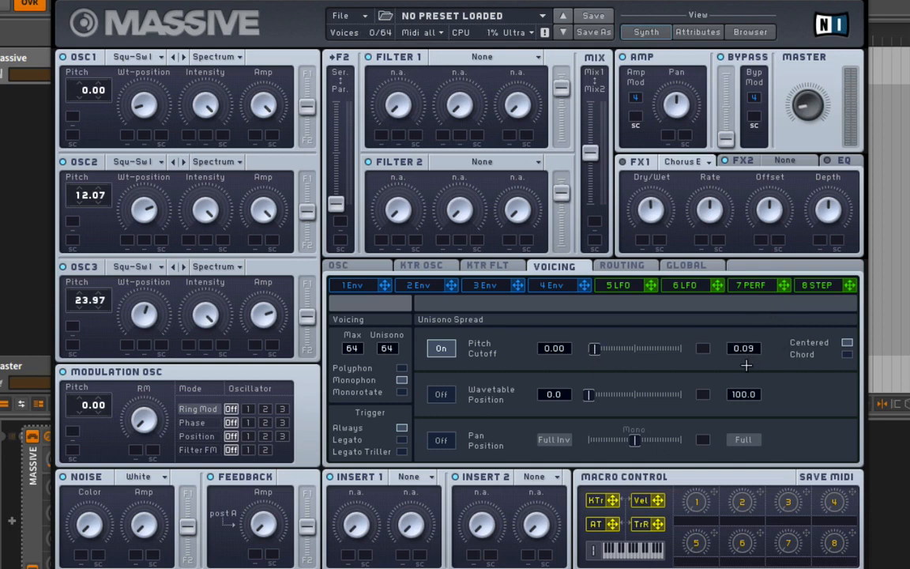
mouse_move(595, 350)
mouse_down()
mouse_move(587, 351)
mouse_move(685, 352)
mouse_move(592, 369)
mouse_up()
Turn on the unisono wavetable position spread, raise its amount to about three quarters, and compare the sound with it off and on
click(451, 397)
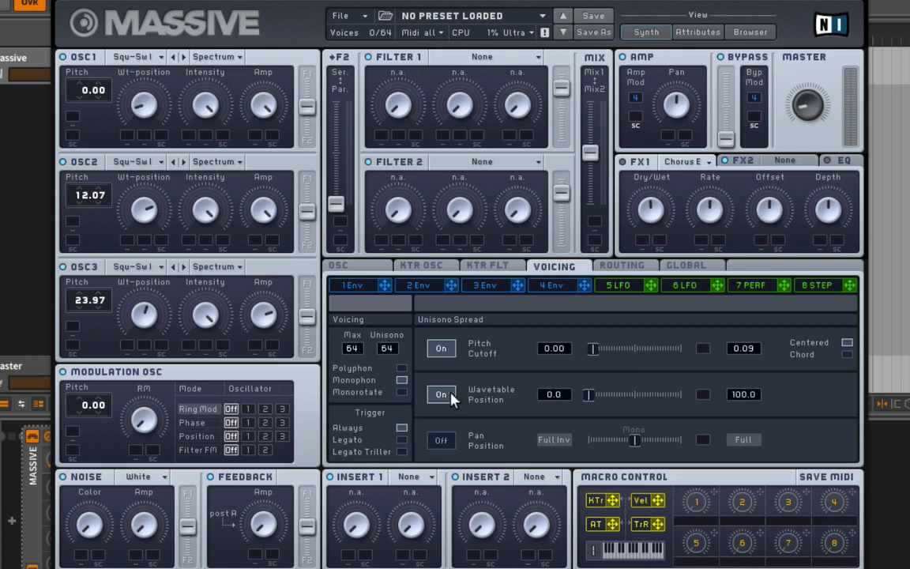
drag(590, 395, 671, 405)
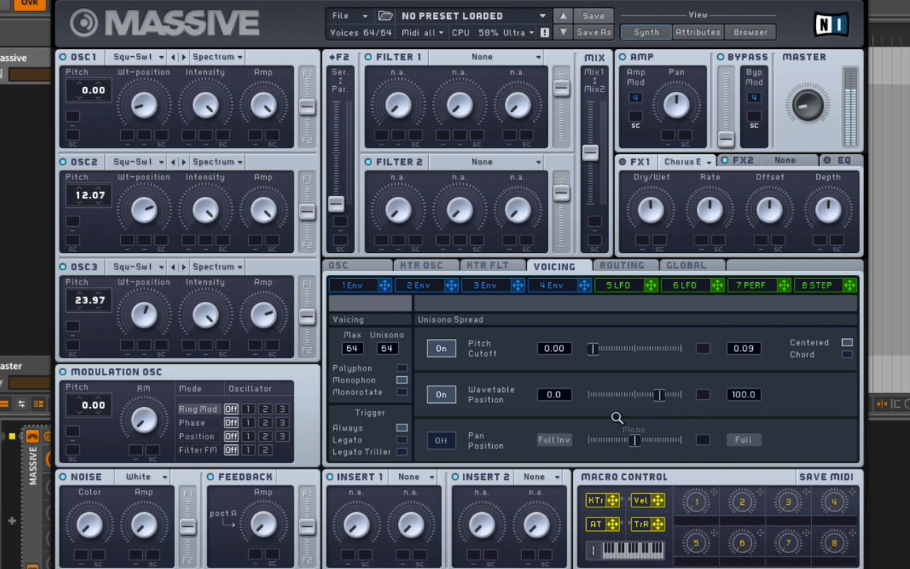
click(446, 395)
click(447, 397)
click(442, 394)
Load the Dirty Needle wavetable in oscillator 3, Groan I in oscillator 2 and Dirty Throat in oscillator 1
click(135, 269)
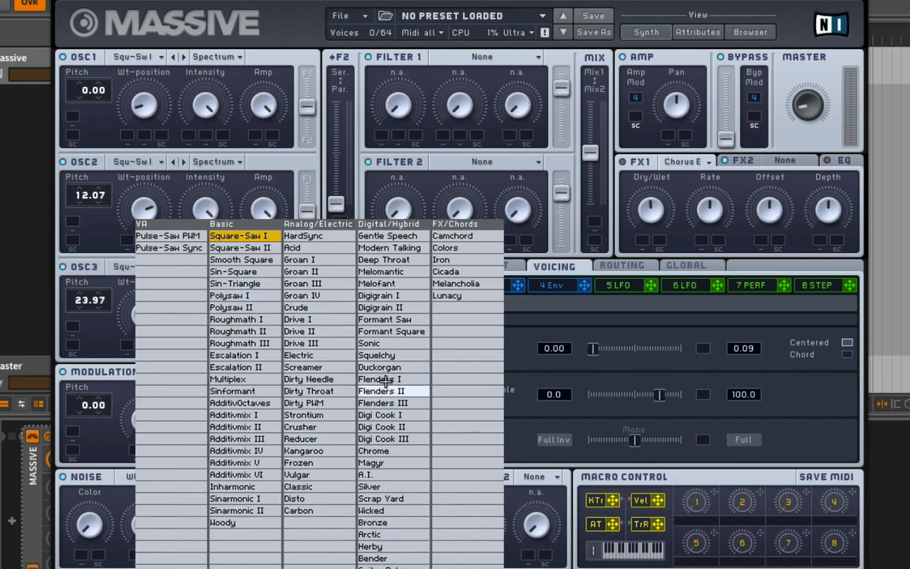
click(312, 379)
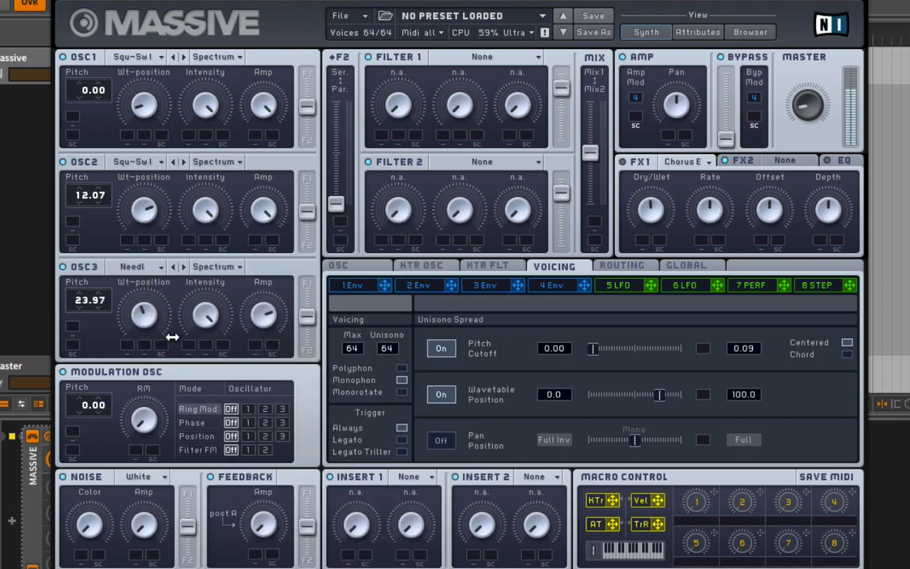
click(133, 161)
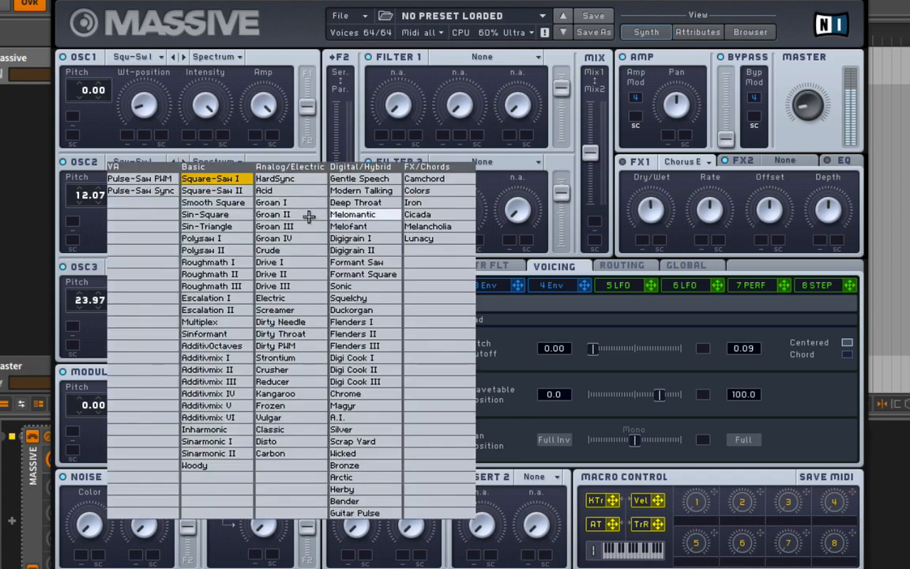
click(273, 238)
click(130, 161)
click(207, 199)
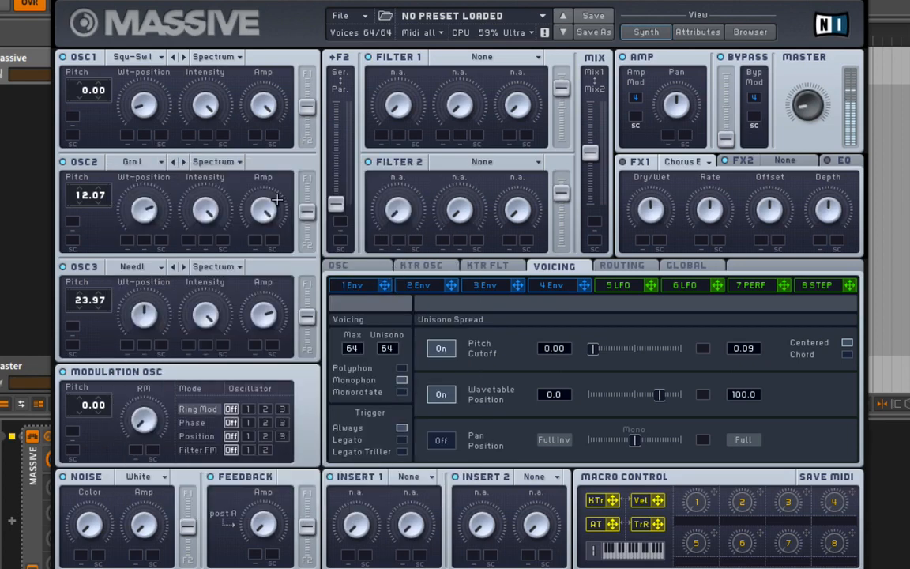
click(128, 58)
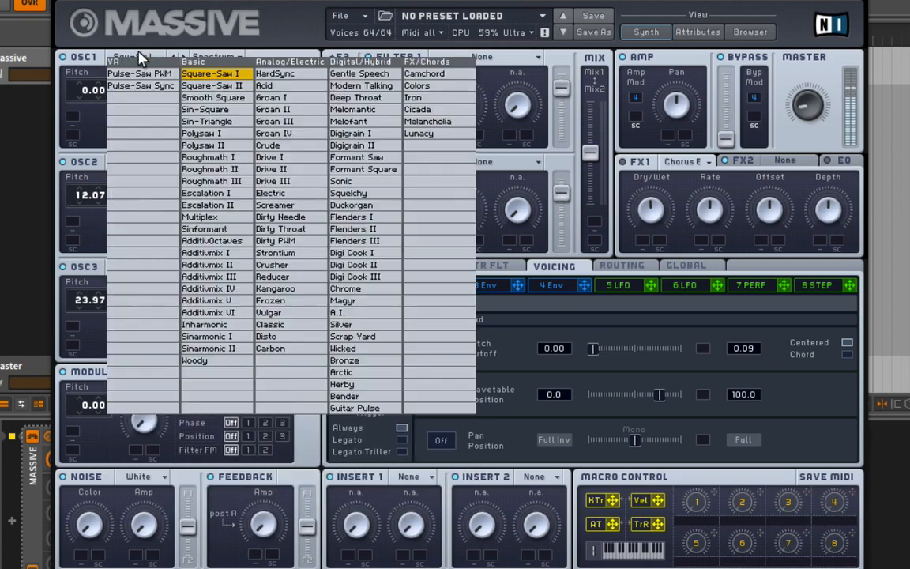
click(336, 97)
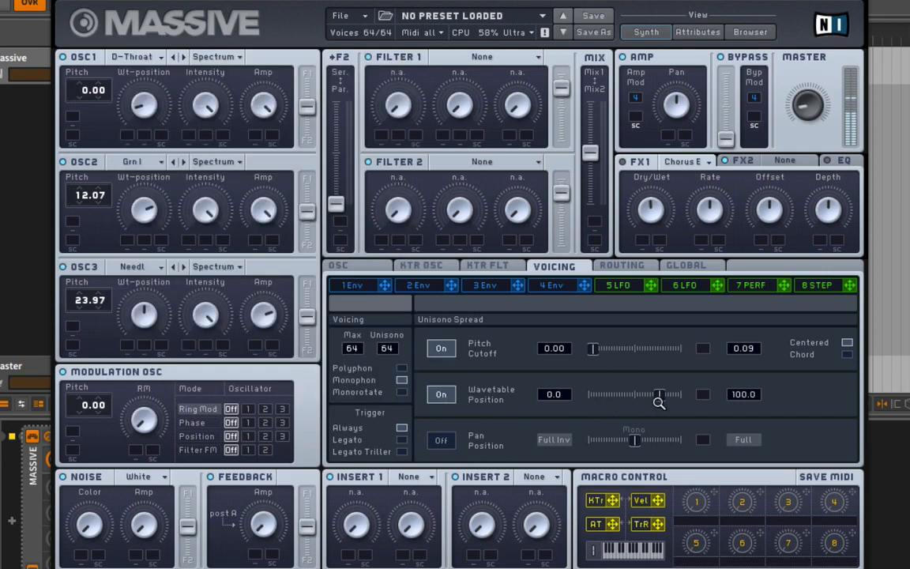
Reduce the wavetable position spread to about halfway and turn on the pan position spread, set slightly toward Full Inv
drag(659, 399, 630, 399)
click(442, 393)
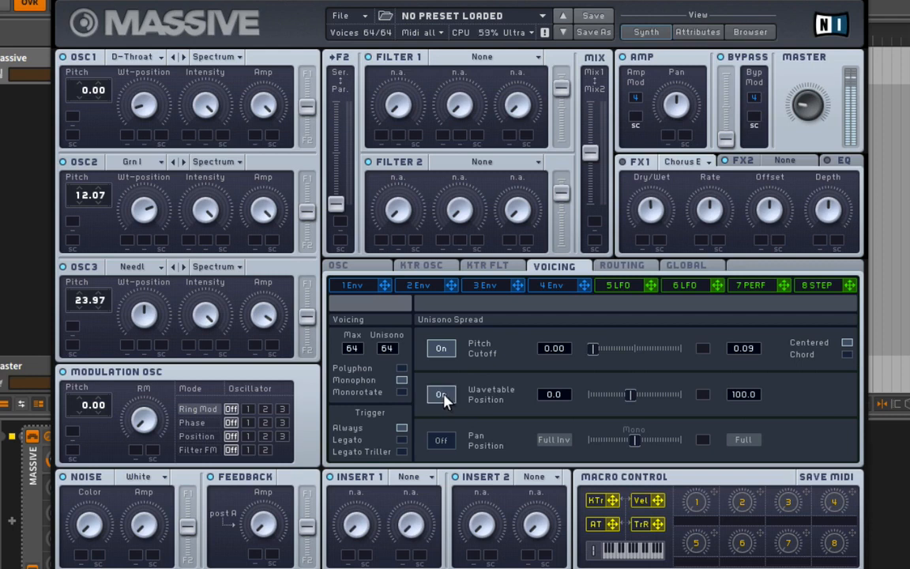
click(443, 441)
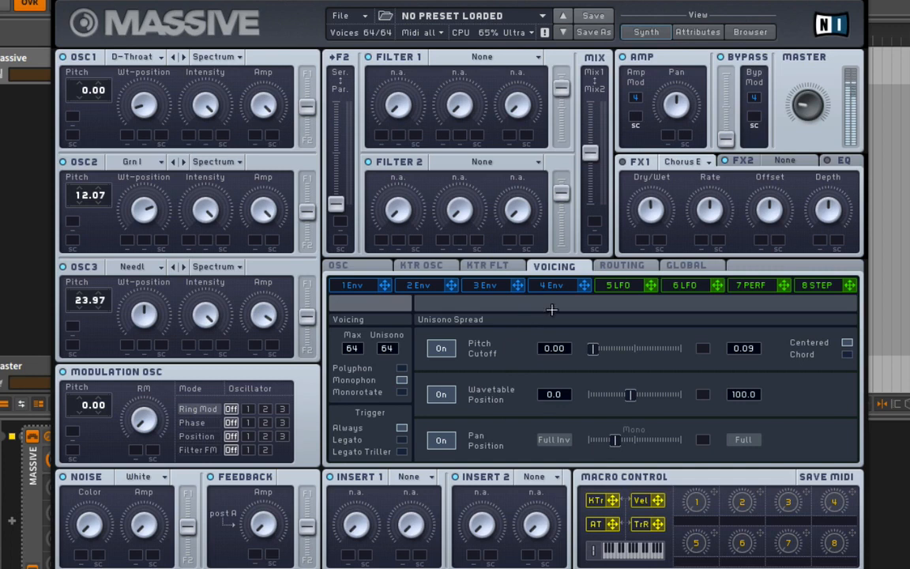
Lengthen envelope 4's release considerably, and look through the routing and global settings before returning to voicing
click(562, 285)
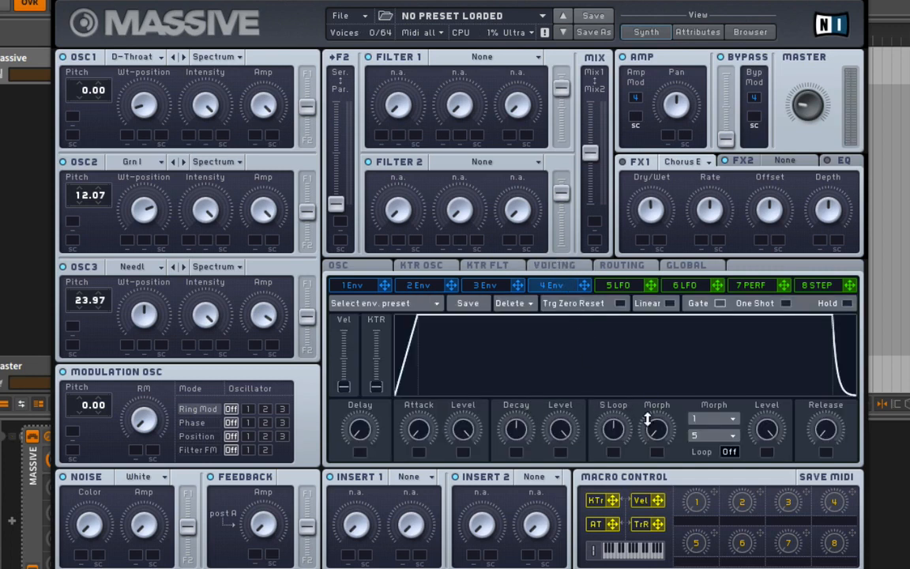
drag(824, 429, 851, 352)
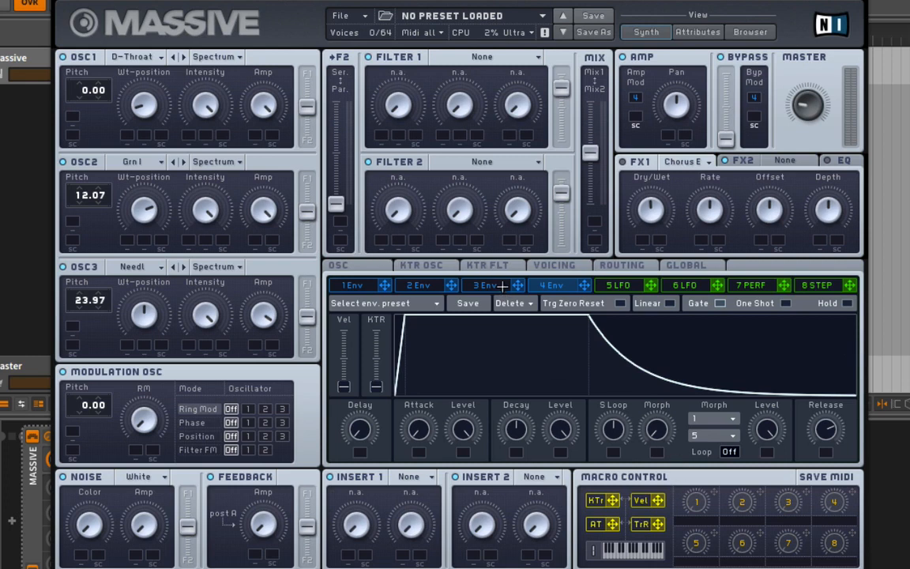
click(612, 266)
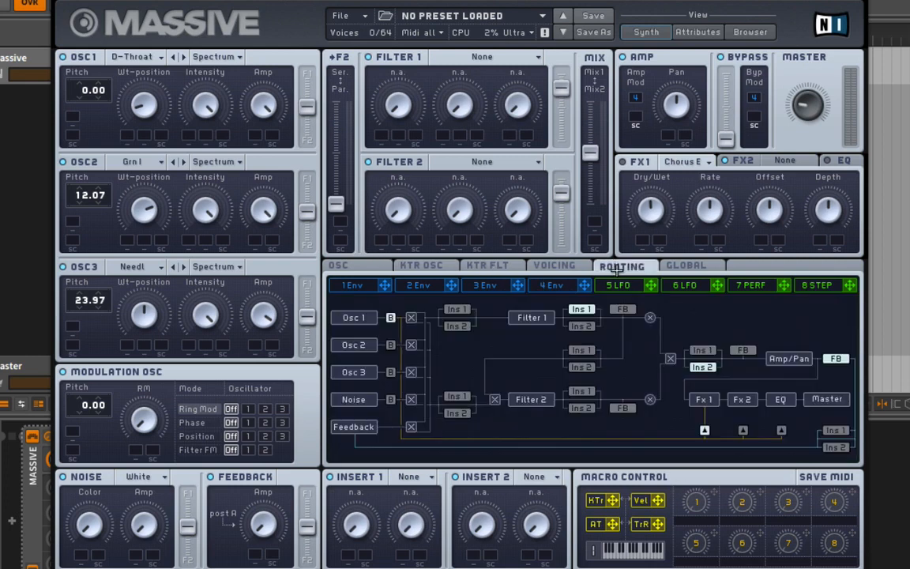
click(668, 266)
click(547, 266)
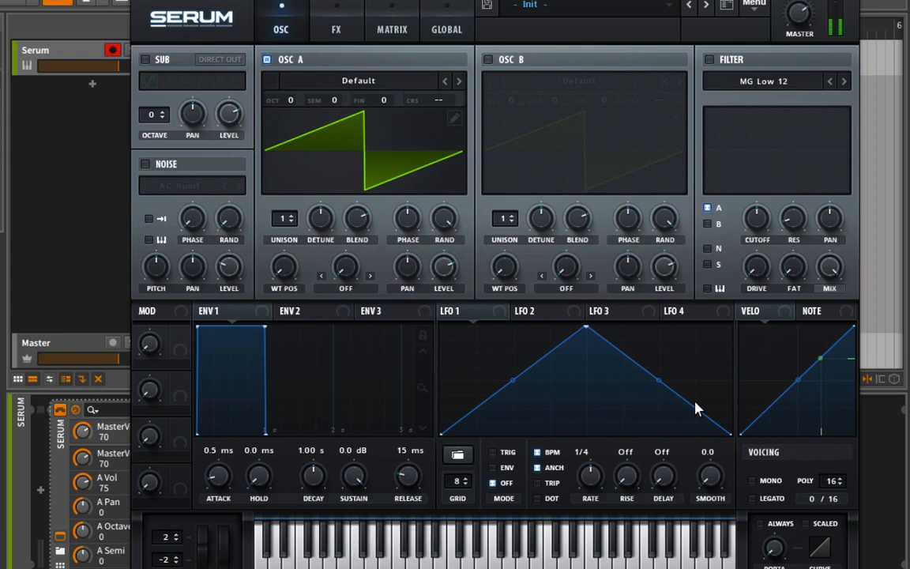
Switch to Serum, lower the master volume to 35 and turn on oscillator B
drag(800, 14, 800, 47)
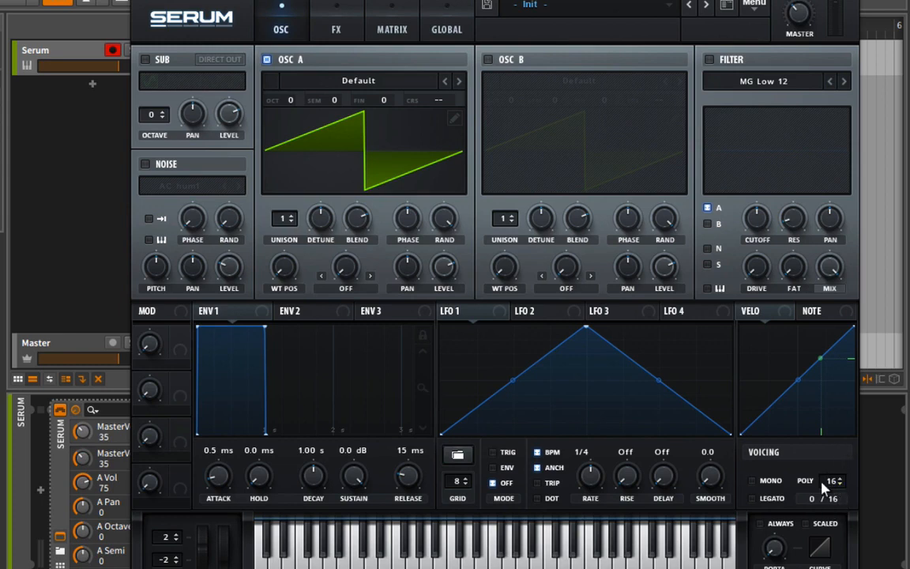
mouse_move(289, 222)
mouse_down()
mouse_move(289, 191)
mouse_move(290, 240)
mouse_up()
click(488, 59)
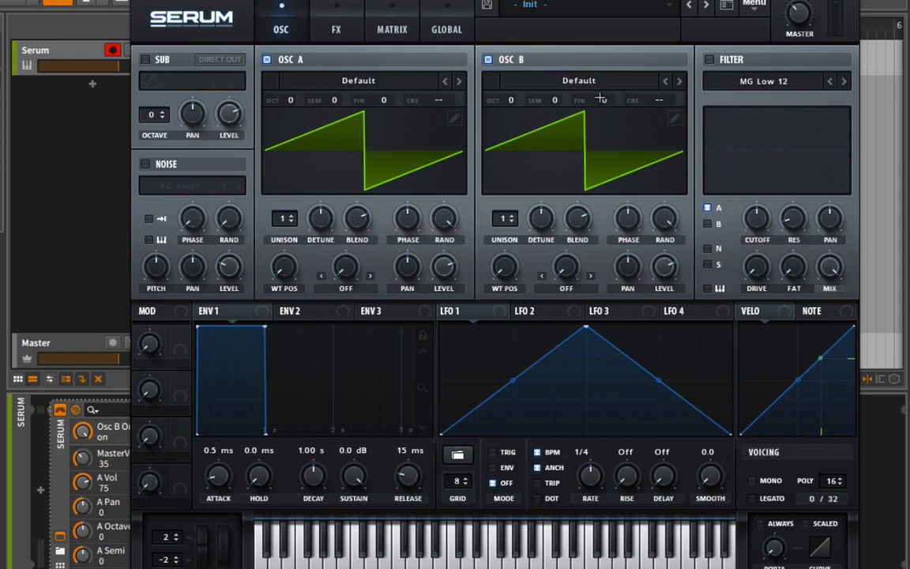
Tune oscillator B to +7 semitones with a fine tuning of 6 and set its level to 74
drag(600, 98, 620, 112)
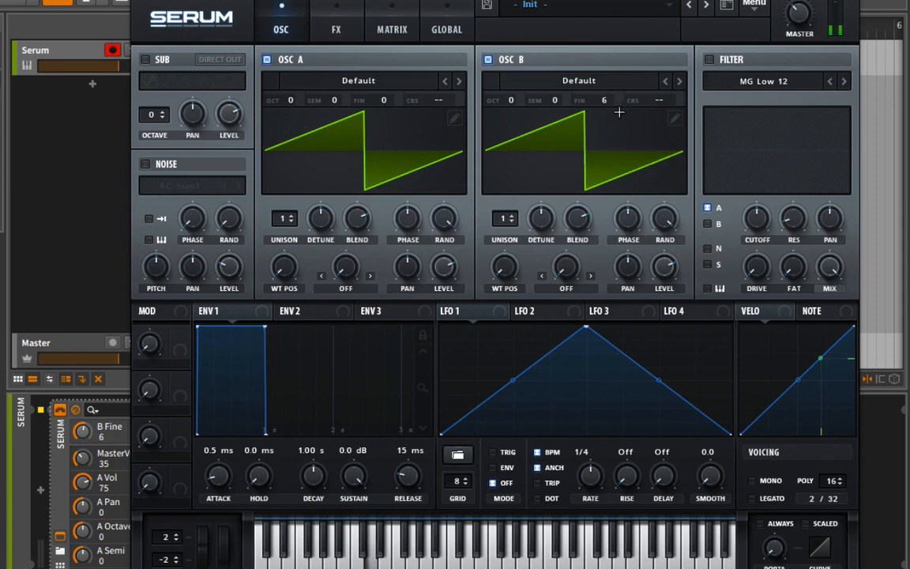
drag(554, 100, 574, 62)
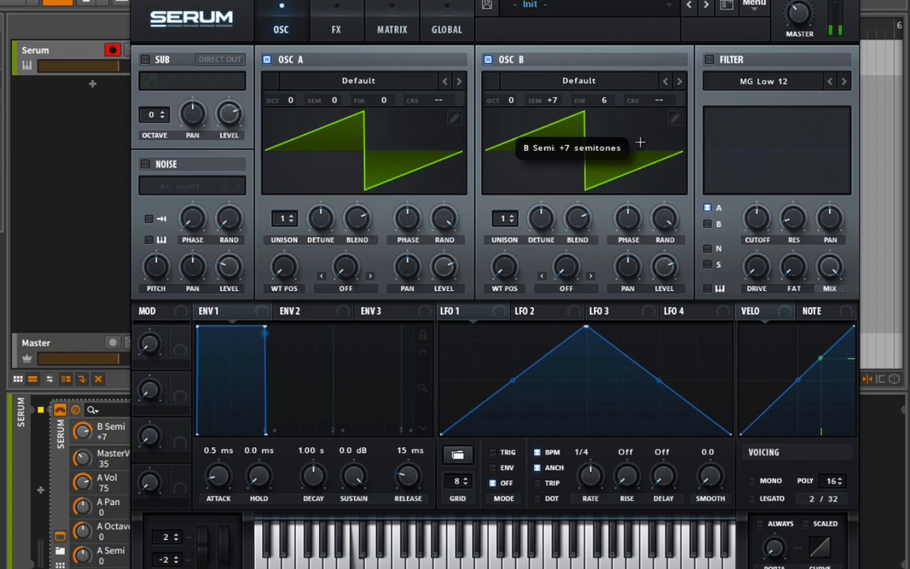
drag(665, 267, 668, 275)
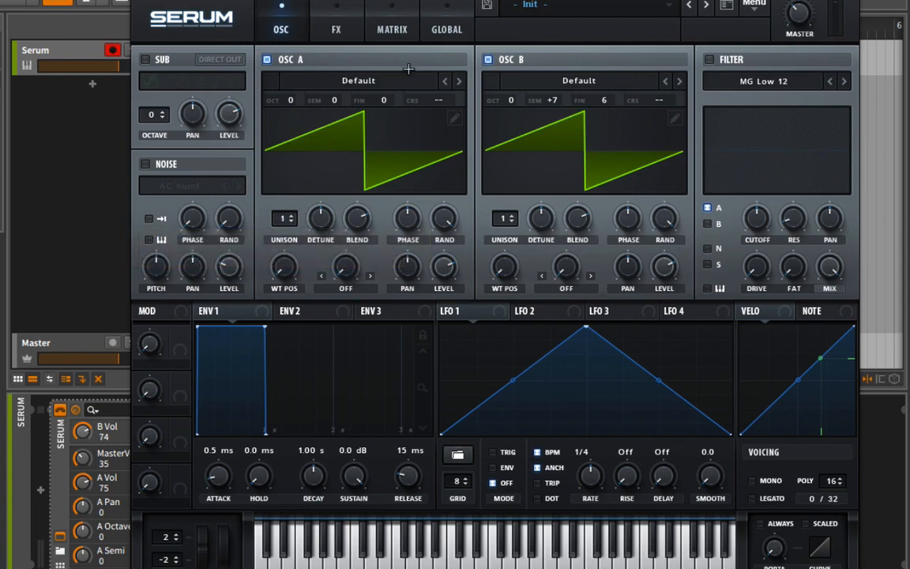
With oscillator B turned off, give oscillator A 16 unison voices and set envelope 1's release to 404 ms
click(488, 60)
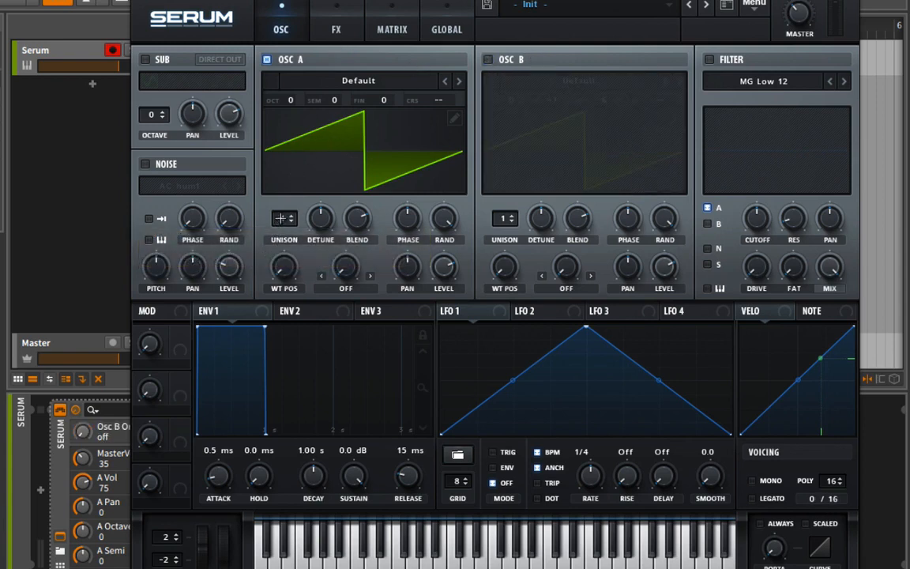
drag(283, 219, 276, 47)
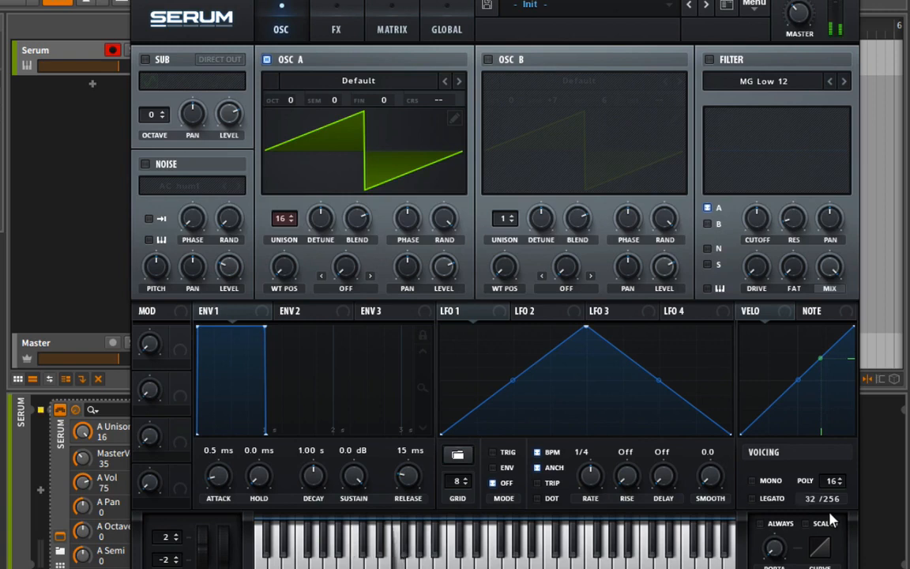
drag(265, 433, 424, 419)
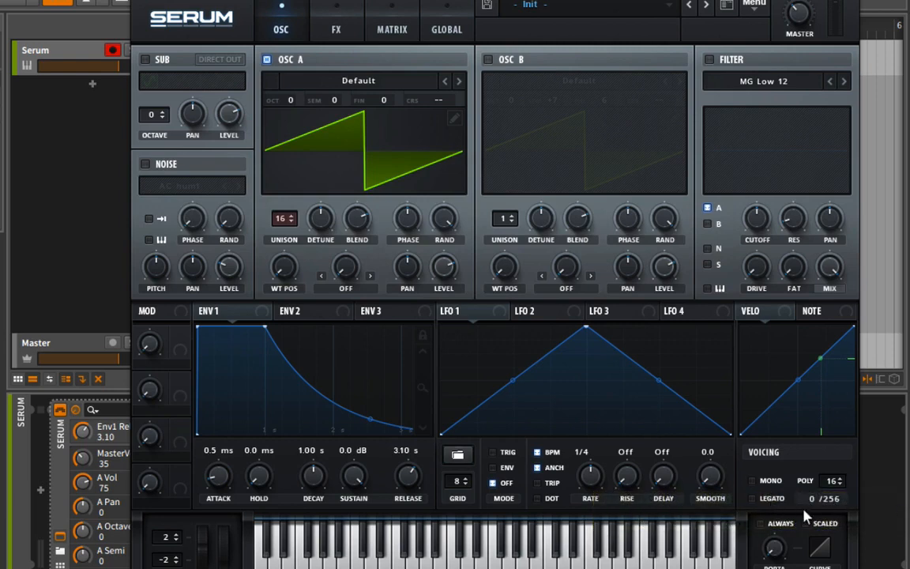
drag(407, 478, 399, 508)
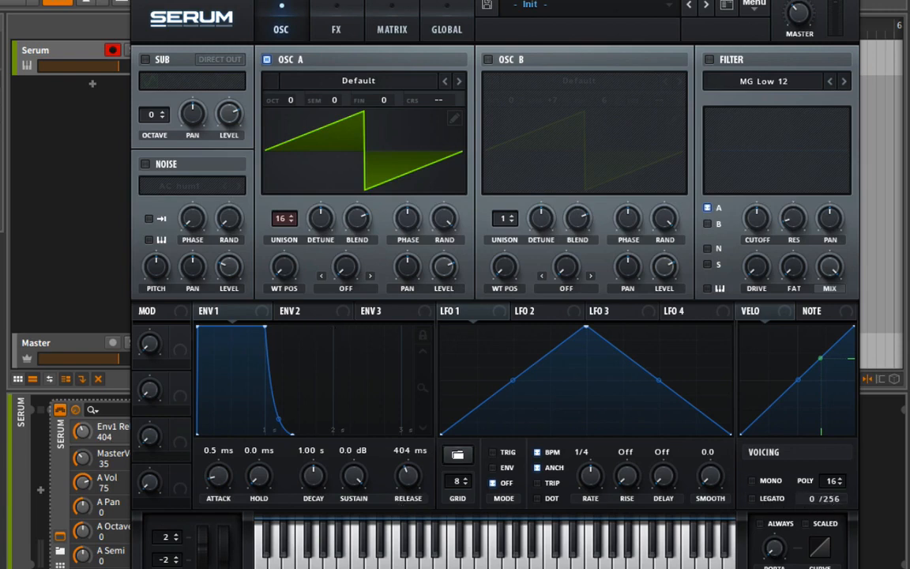
Turn oscillator B on again with 16 unison voices and set the polyphony to 32
click(488, 60)
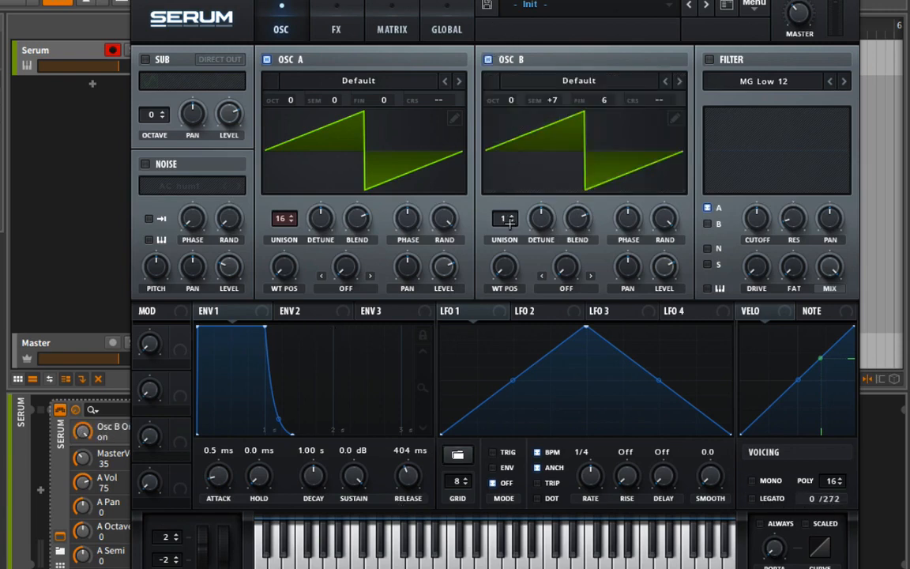
drag(507, 221, 506, 182)
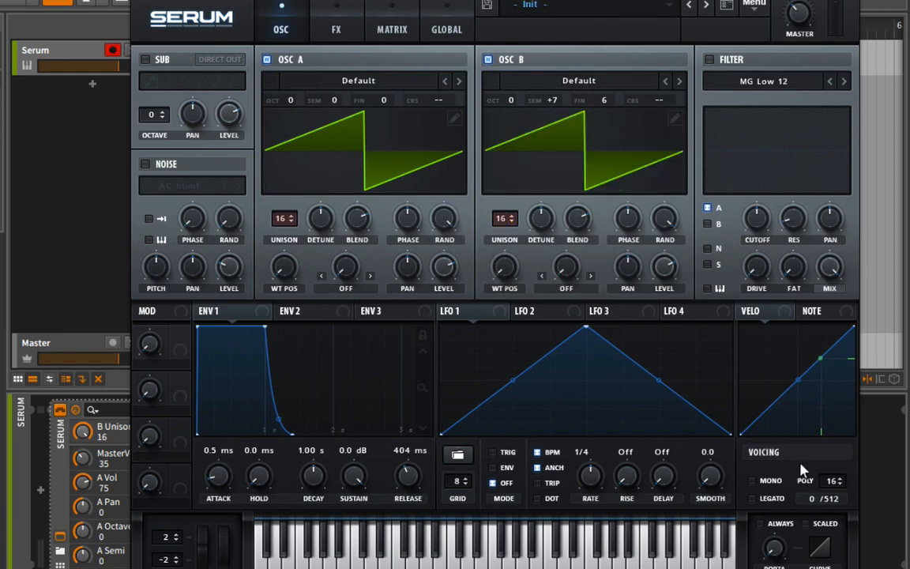
drag(831, 484, 835, 449)
Try monophonic mode, set envelope 1's release to 3.08 s, and switch back to polyphonic playing
click(752, 480)
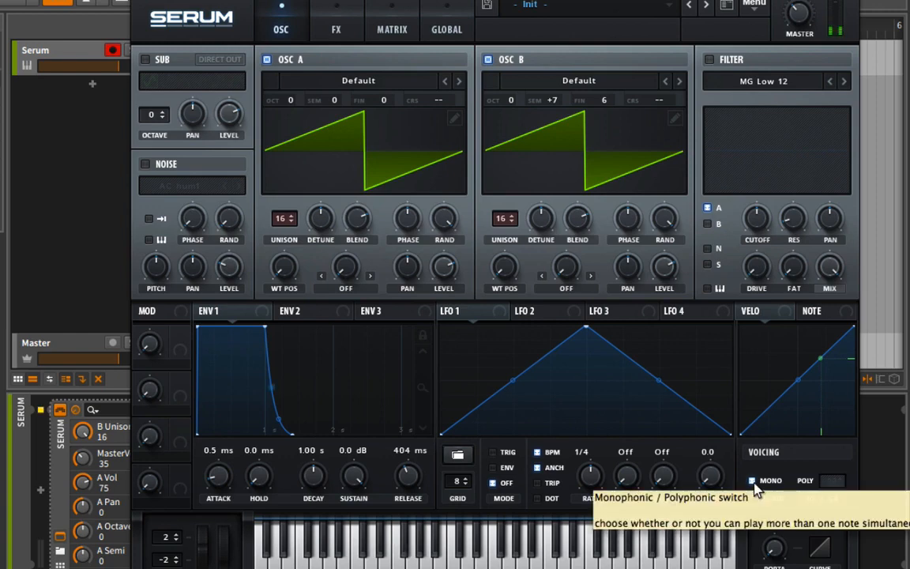
drag(424, 487, 425, 459)
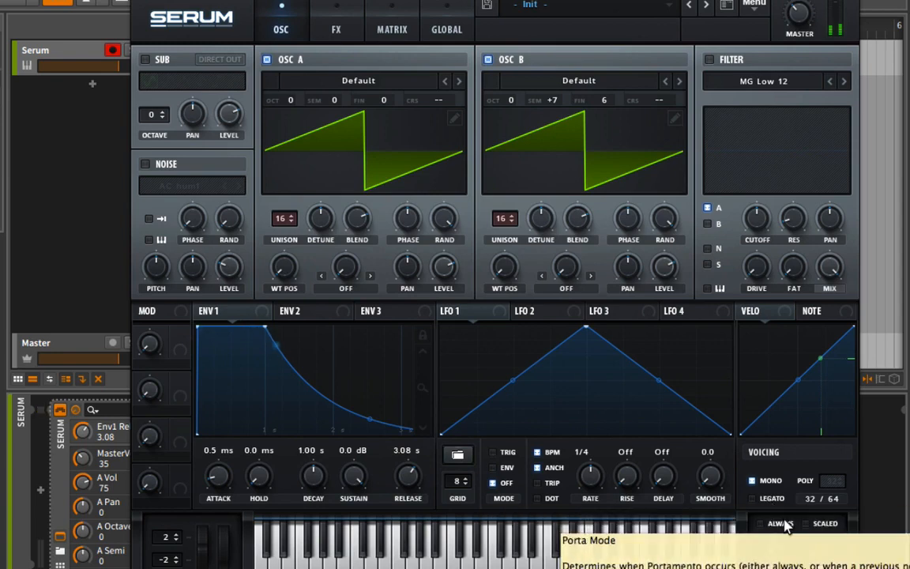
click(755, 481)
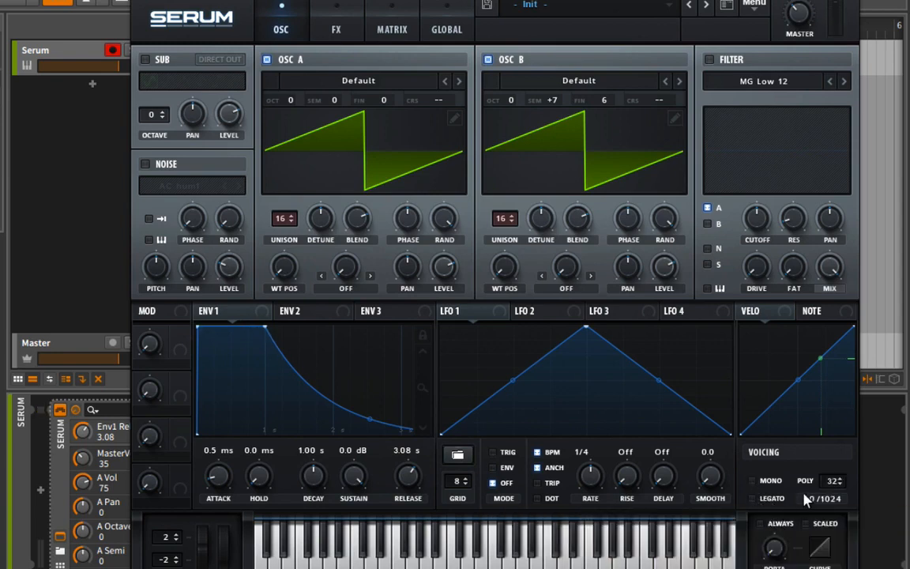
Load the digital wavetable Evol Longreece in oscillator A and the vowel wavetable DudaChoir in oscillator B
click(367, 80)
mouse_move(388, 191)
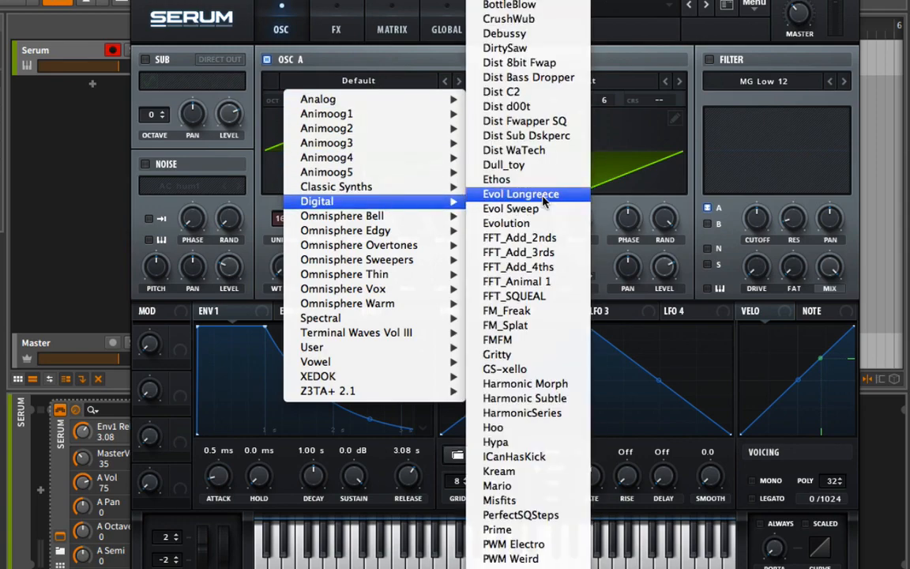
click(517, 193)
click(543, 82)
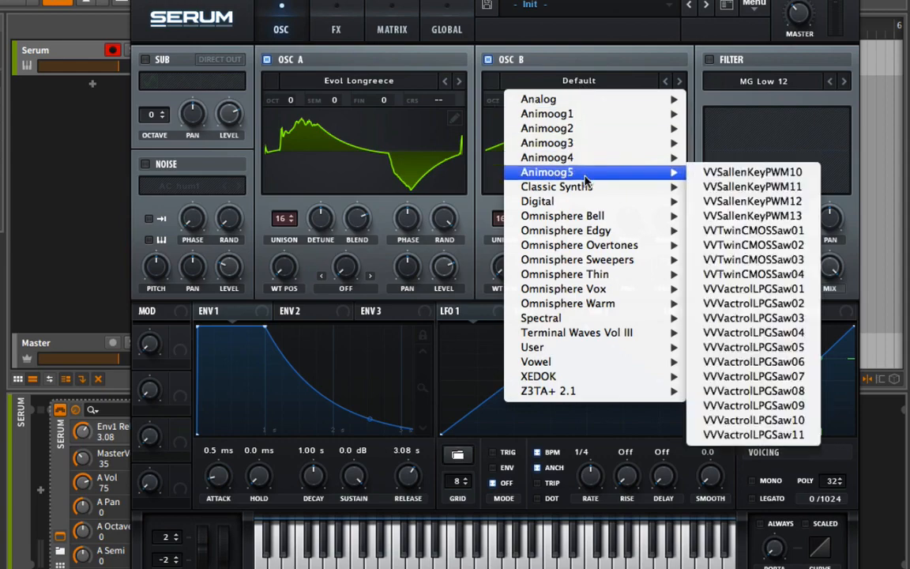
mouse_move(595, 205)
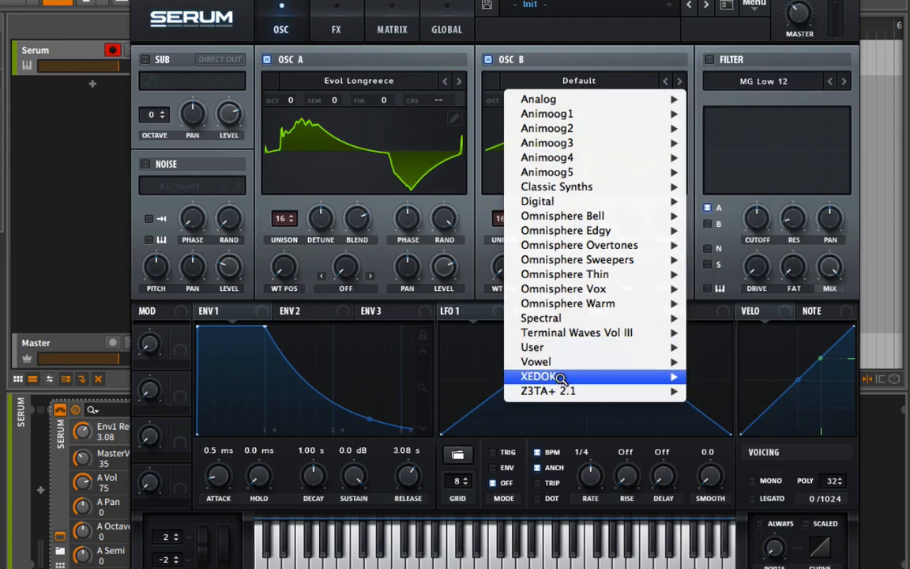
mouse_move(583, 364)
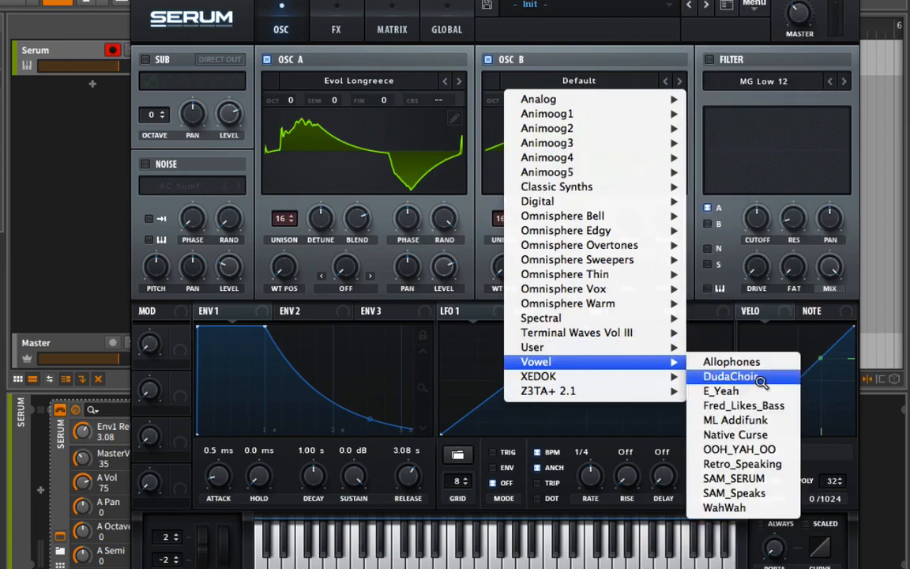
click(722, 376)
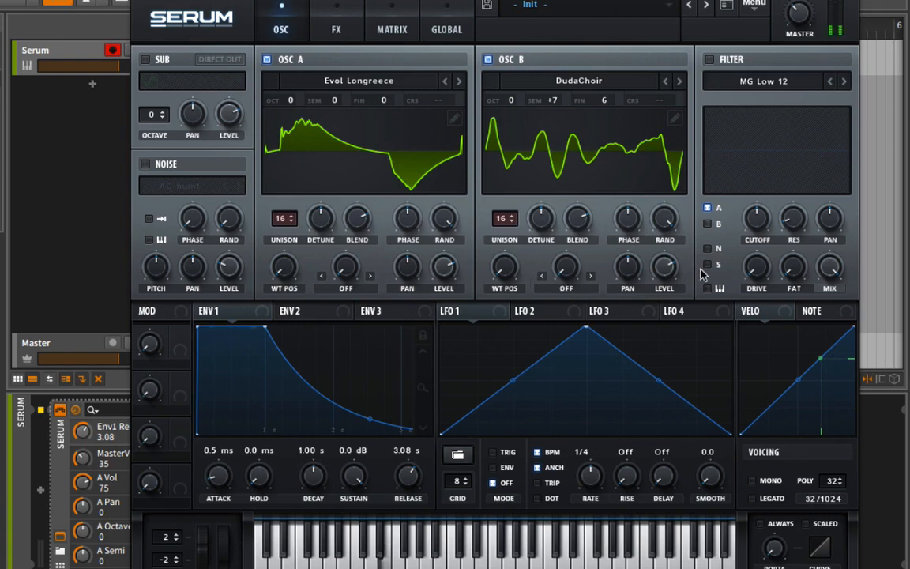
Raise the levels of both oscillators, with oscillator A at 100%, and set the master volume to 37
drag(673, 269, 680, 236)
drag(444, 267, 457, 227)
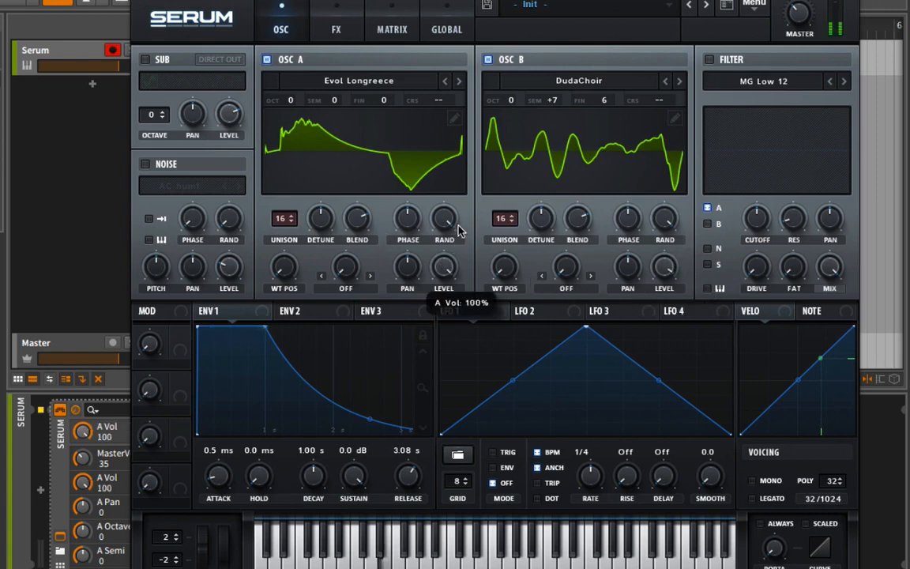
drag(801, 6, 802, 3)
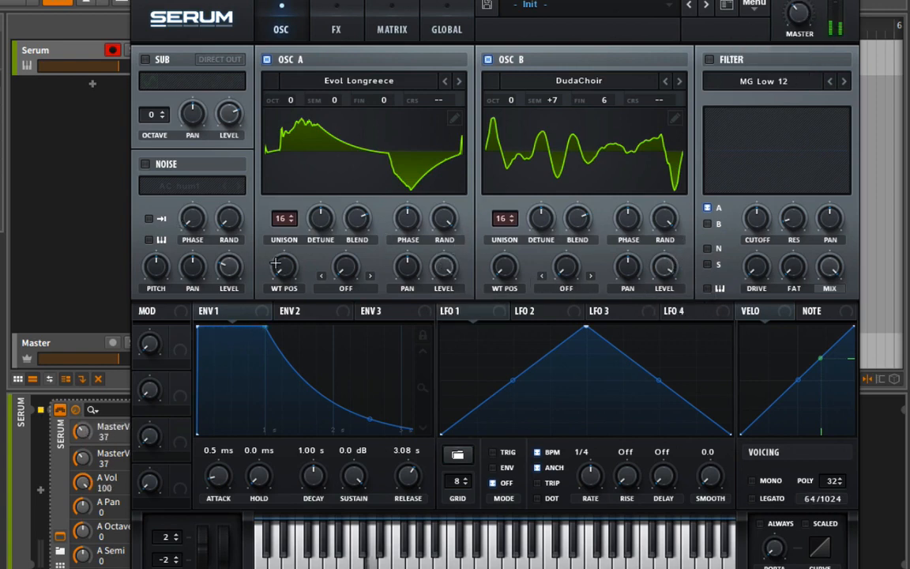
Raise the wavetable positions of both oscillators and set oscillator A's warp to Bend +/- at 2%
drag(275, 264, 276, 231)
drag(504, 254, 536, 177)
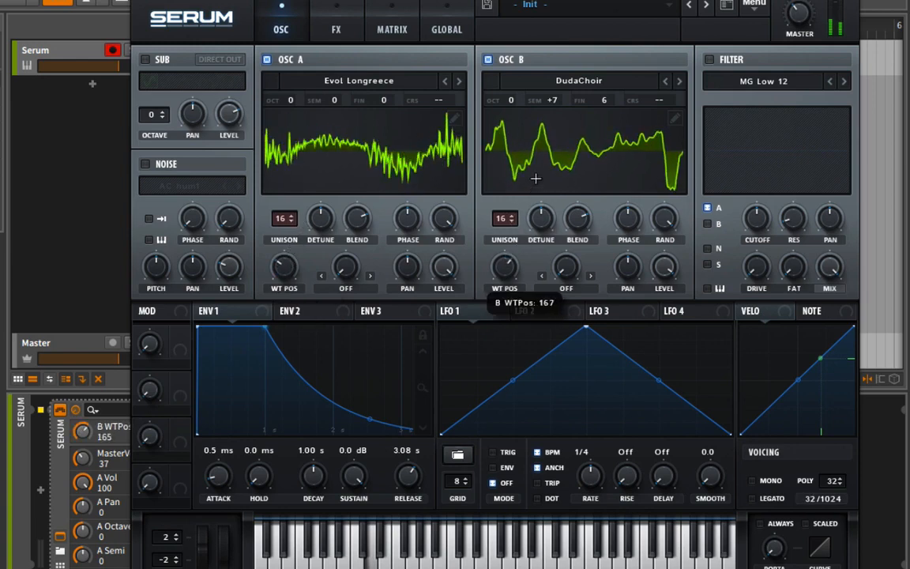
click(370, 275)
click(369, 275)
click(370, 276)
click(369, 276)
click(370, 276)
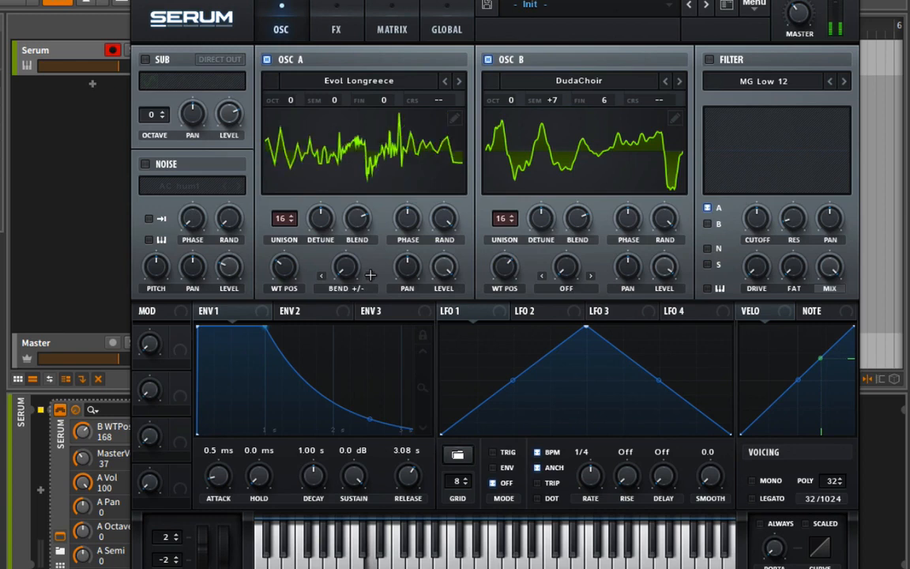
drag(349, 272, 365, 188)
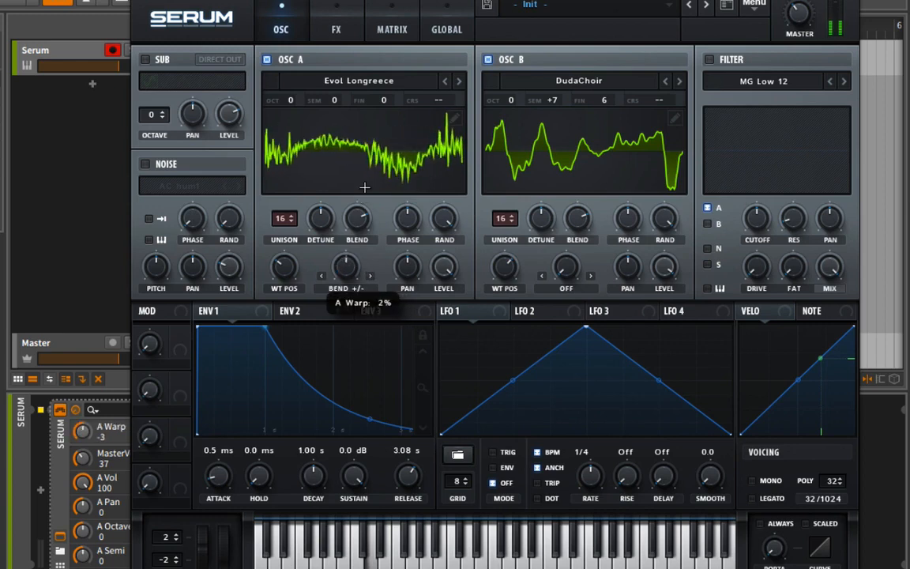
Set oscillator B's warp mode to Bend +/- and lower its wavetable position to 153
click(592, 275)
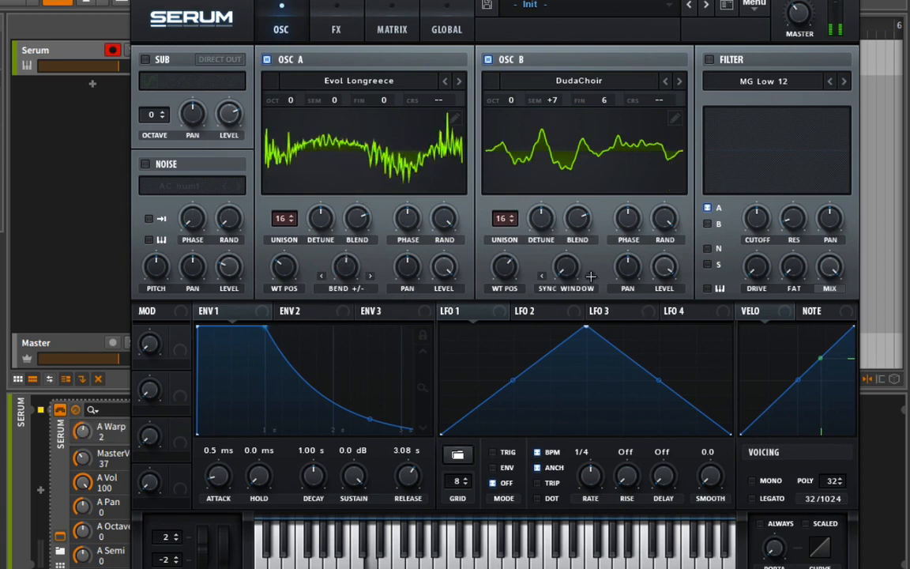
click(592, 275)
click(592, 275)
mouse_move(575, 276)
mouse_down()
mouse_move(576, 261)
mouse_move(575, 275)
mouse_up()
drag(504, 267, 504, 277)
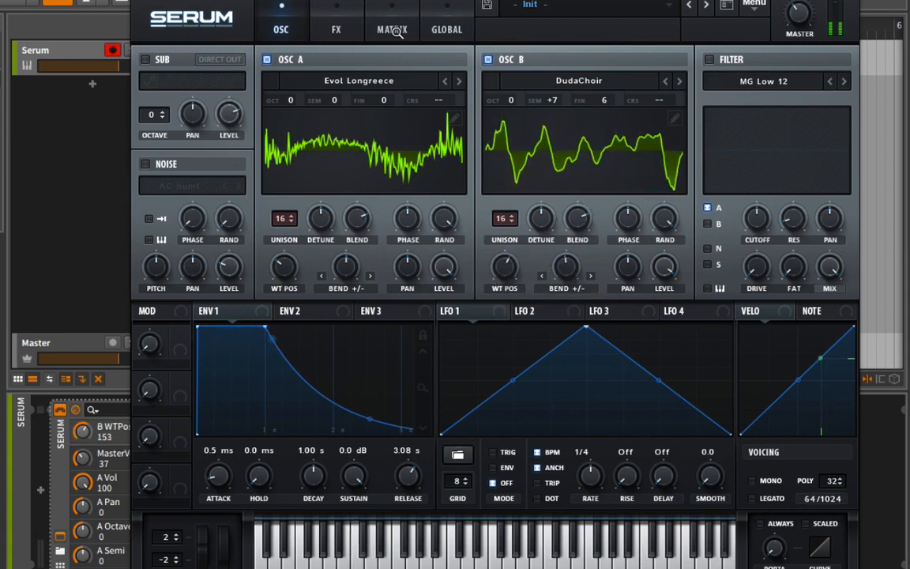
Turn oscillator B off and set oscillator A's unison wavetable position offset to 61
click(445, 31)
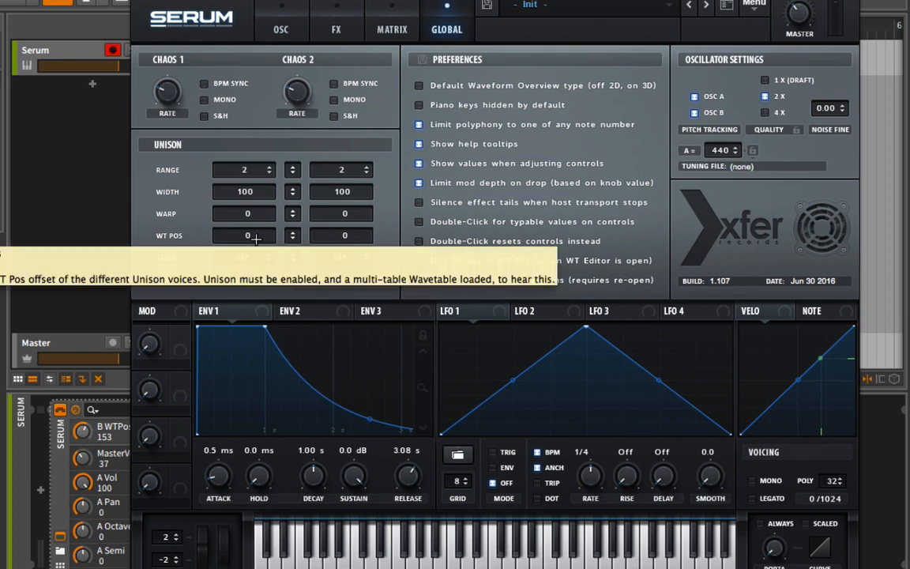
click(294, 14)
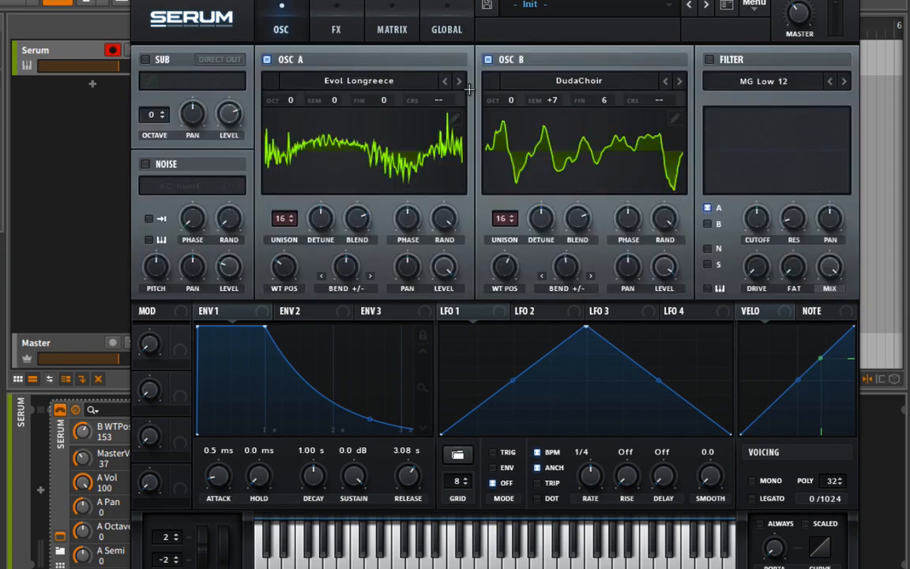
click(487, 59)
click(441, 33)
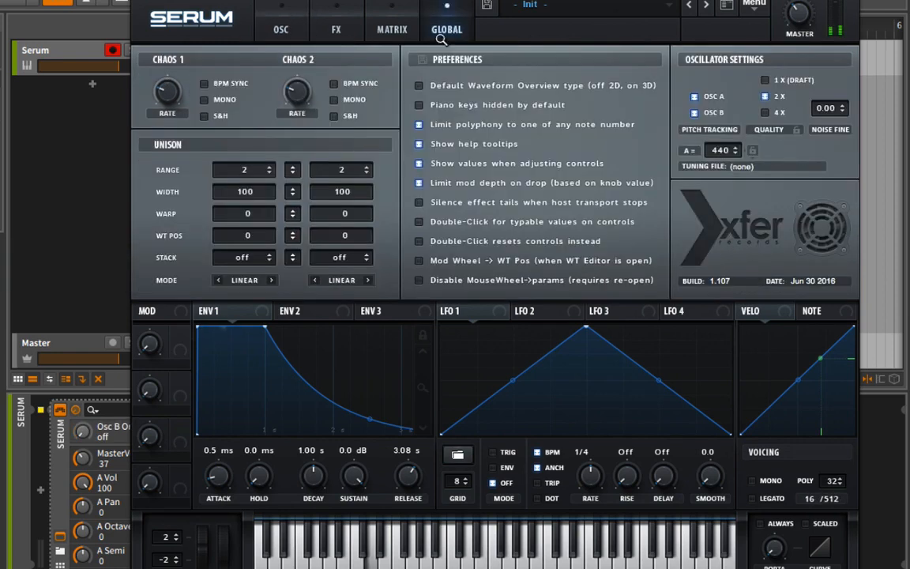
drag(247, 239, 253, 172)
click(273, 22)
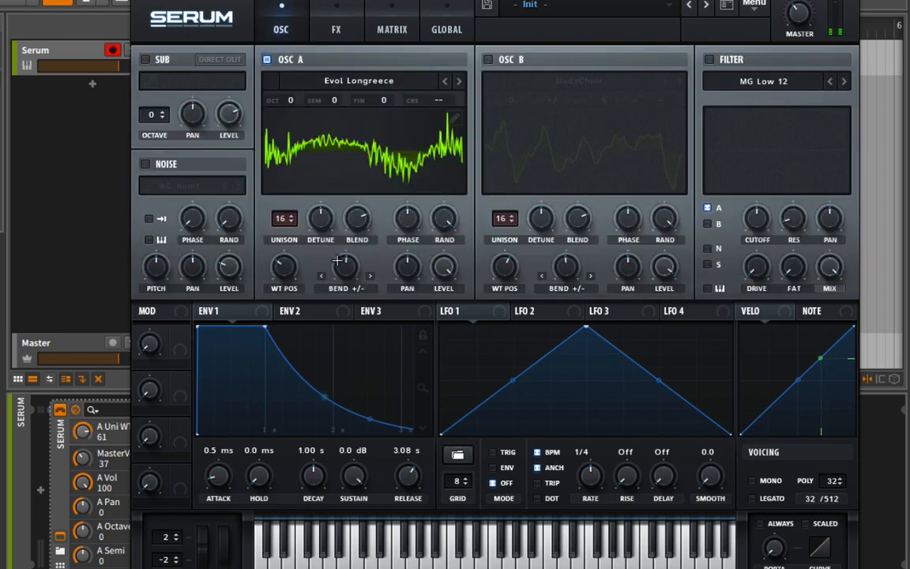
Set oscillator A's unison warp to 62, its stack to 12+7(1x) and its unison mode to Super
click(391, 28)
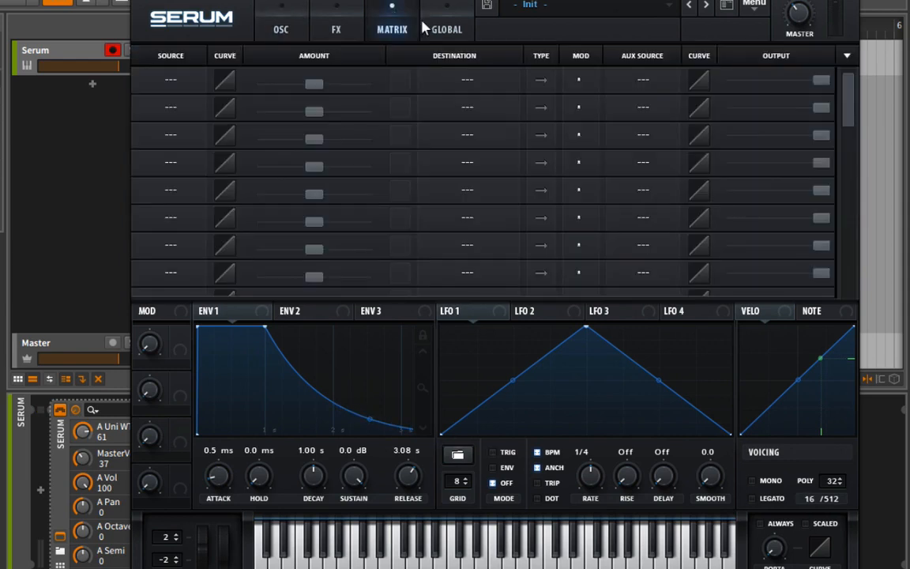
click(444, 27)
drag(246, 222, 241, 157)
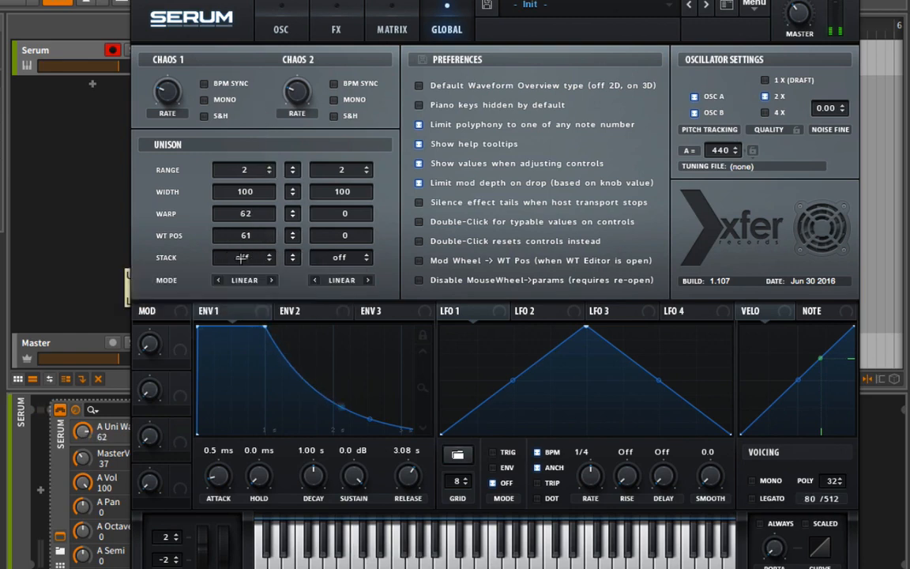
drag(242, 258, 271, 281)
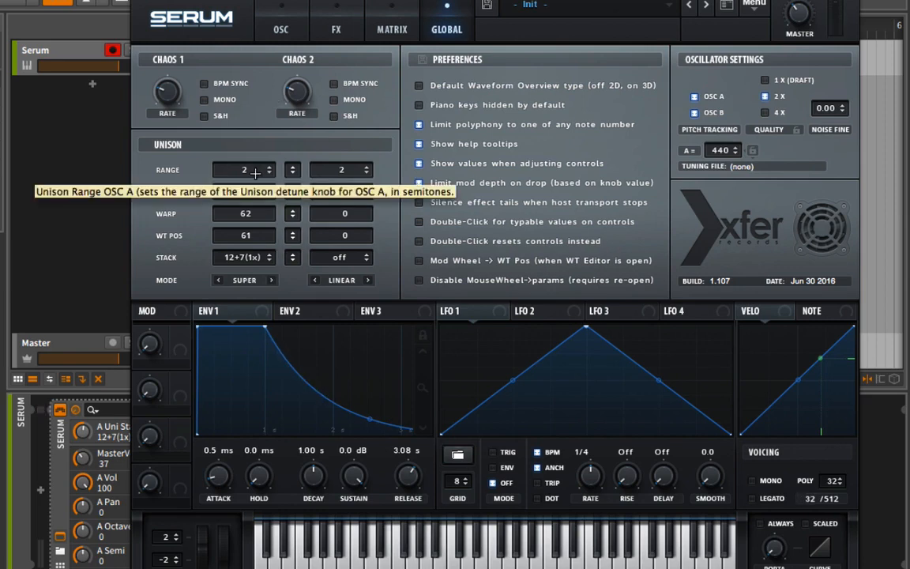
Set oscillator A's unison detune to 0.54 and lower its unison range to 1
click(257, 26)
drag(331, 220, 344, 155)
click(447, 27)
drag(226, 167, 279, 43)
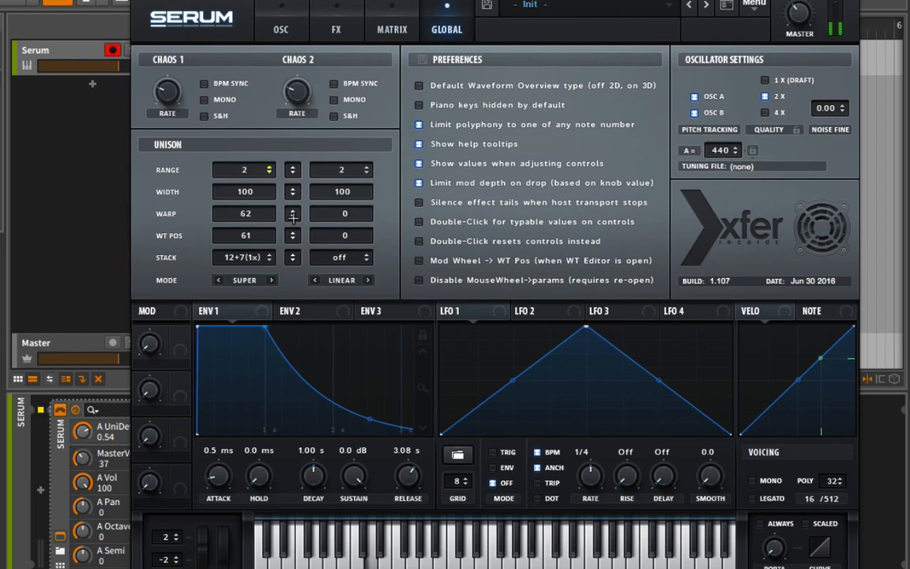
click(290, 38)
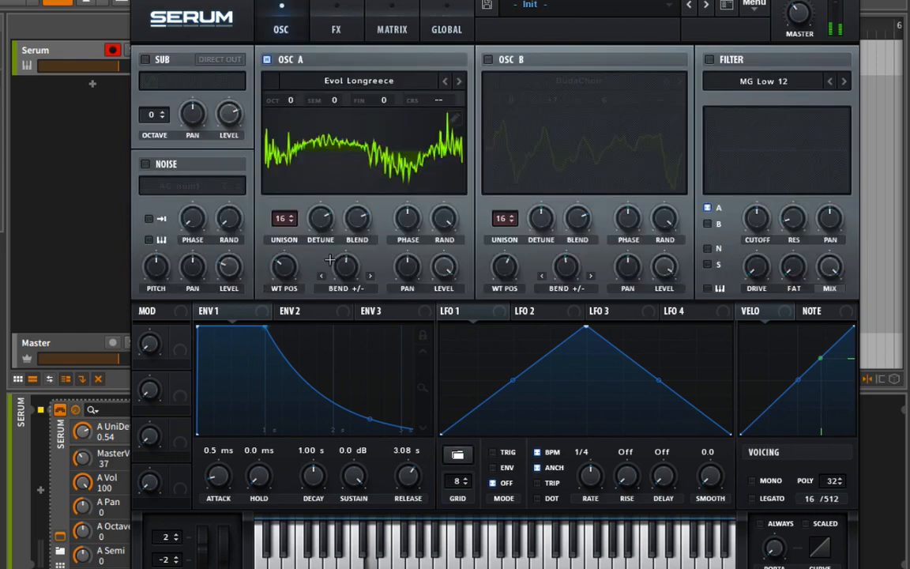
Raise oscillator A's unison detune further and set its blend to 77
right_click(325, 222)
click(328, 182)
drag(319, 223, 372, 234)
right_click(357, 219)
click(399, 309)
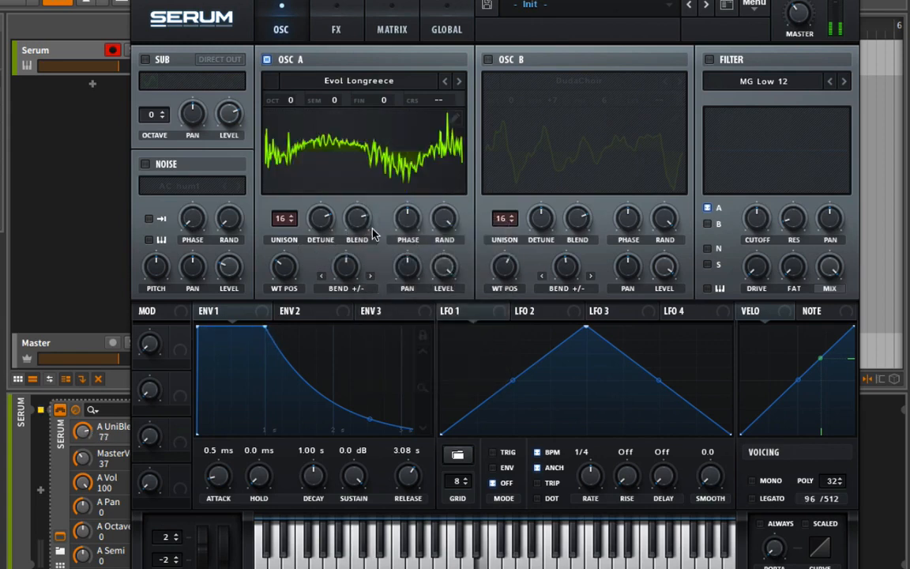
Turn oscillator B on again and try a narrow unison width of 8 on oscillator A before restoring it to 100
click(488, 59)
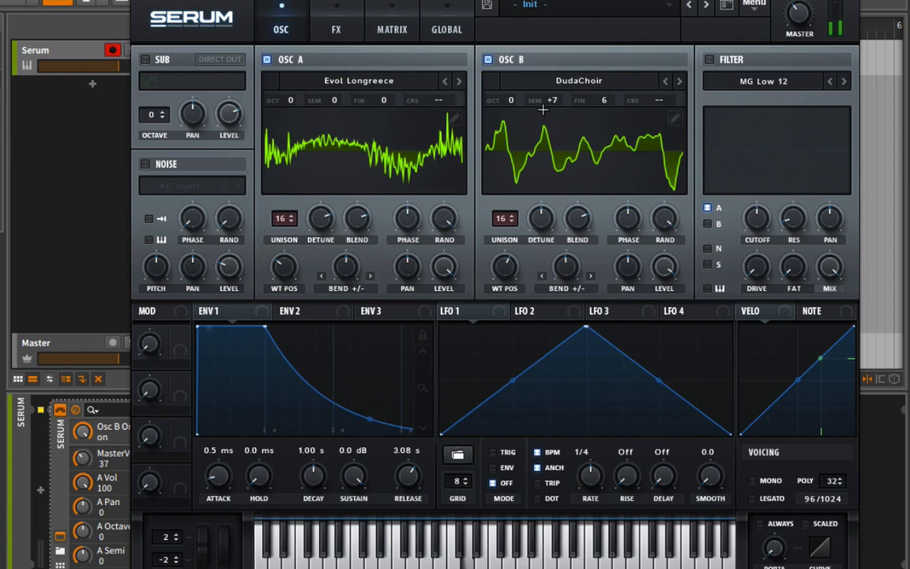
click(444, 27)
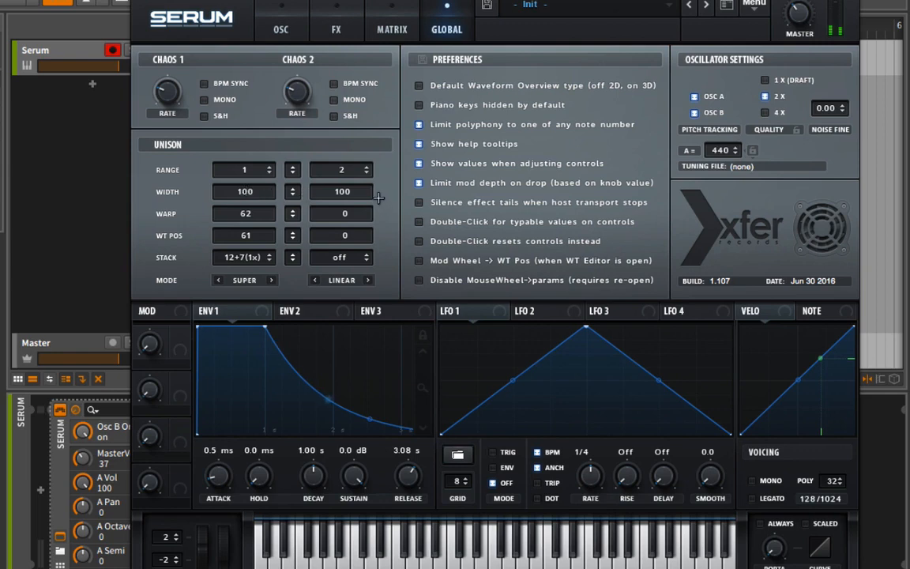
drag(245, 191, 235, 378)
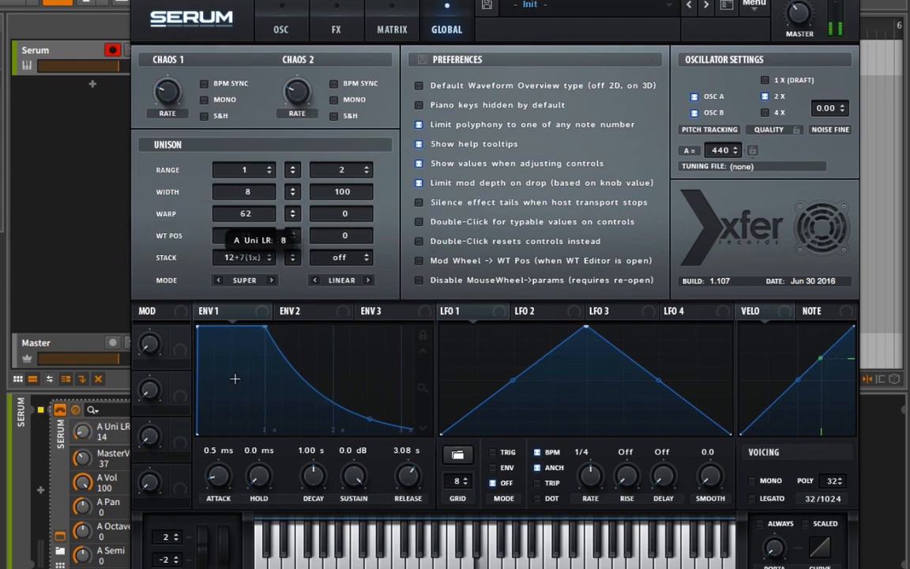
drag(224, 427, 259, 146)
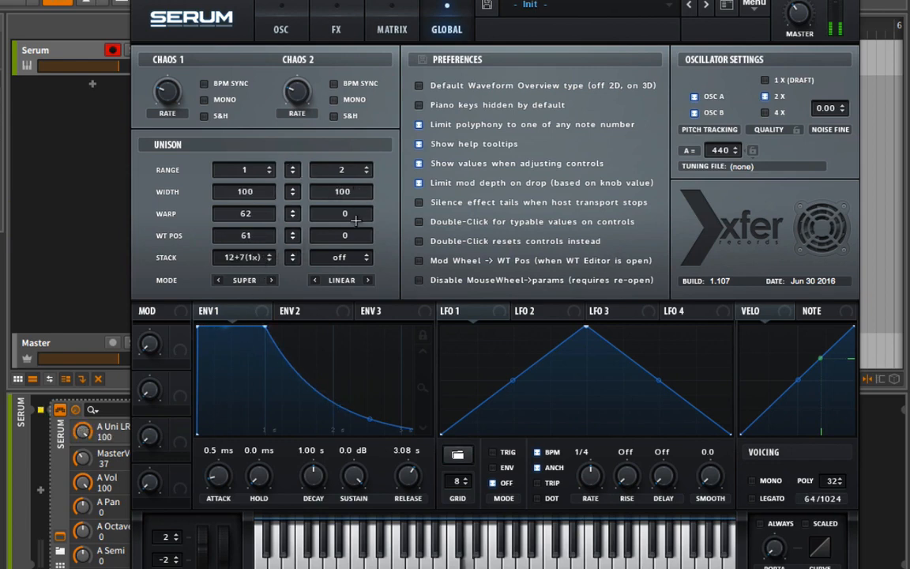
Set oscillator B's unison warp to 62, wavetable position offset to 100, stack to Center-24 and mode to Super
click(344, 216)
drag(344, 217, 356, 163)
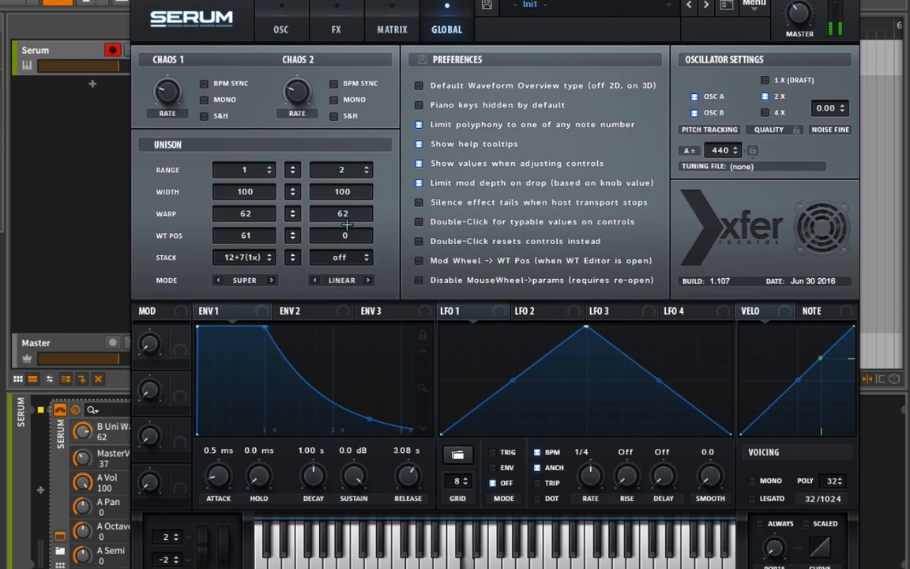
drag(344, 235, 353, 103)
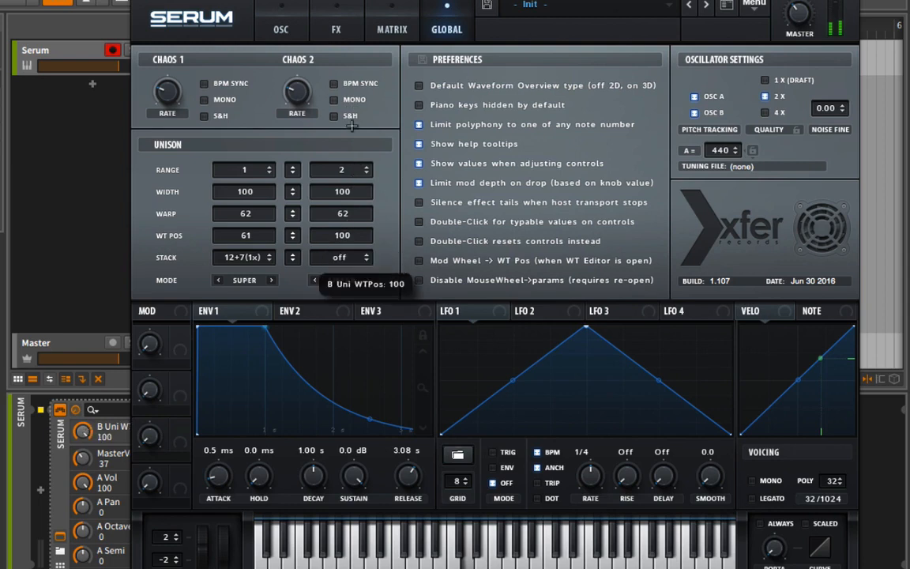
drag(342, 257, 380, 95)
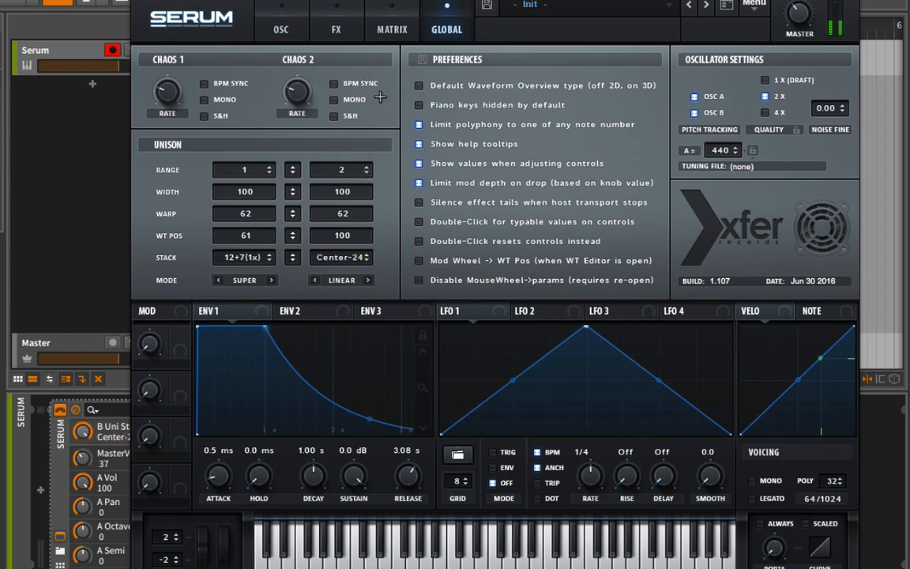
click(365, 281)
click(365, 281)
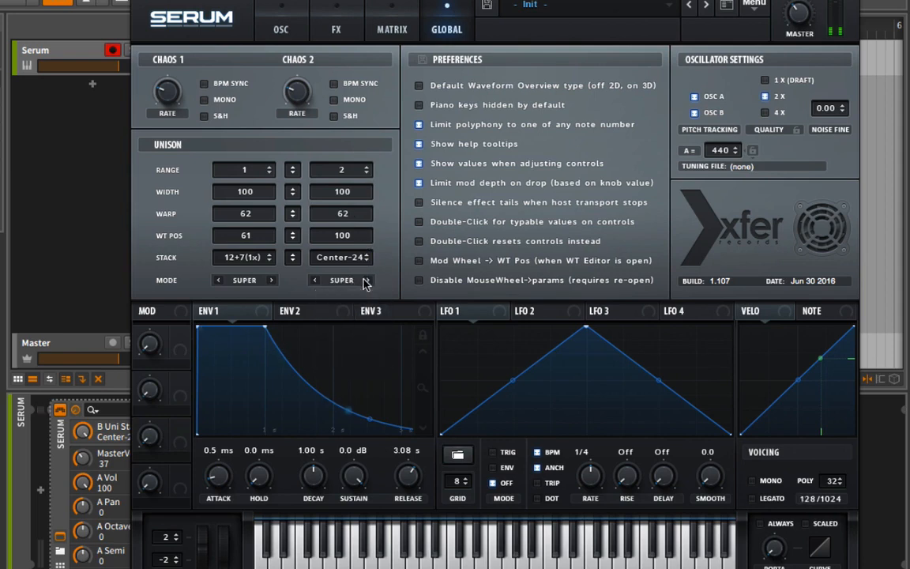
click(366, 281)
click(280, 25)
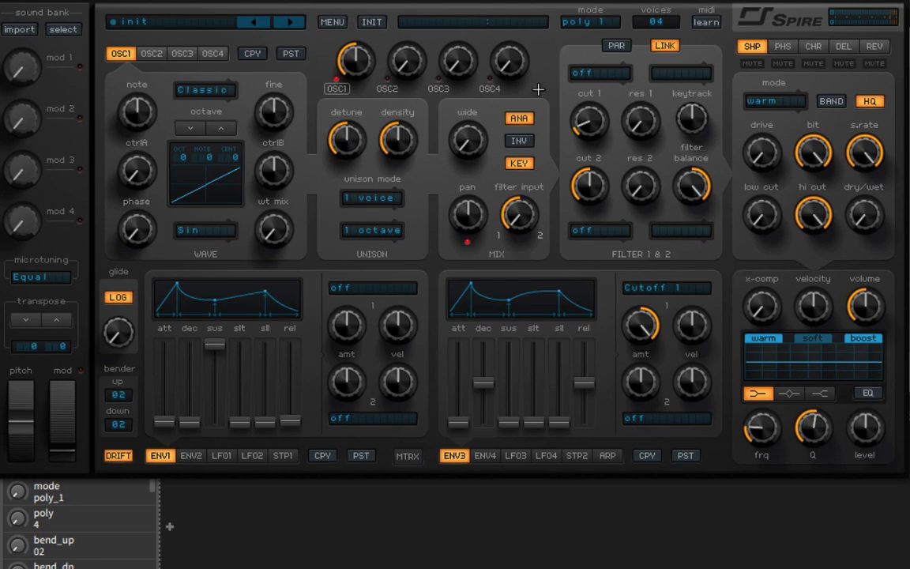
Set Spire's polyphony to 16 voices and look through the play modes, keeping poly 1
click(661, 22)
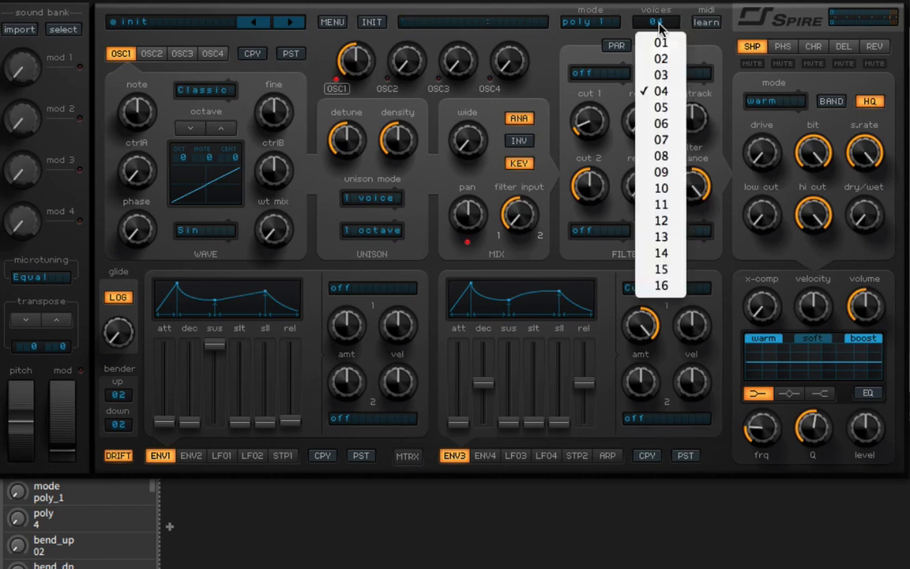
click(660, 285)
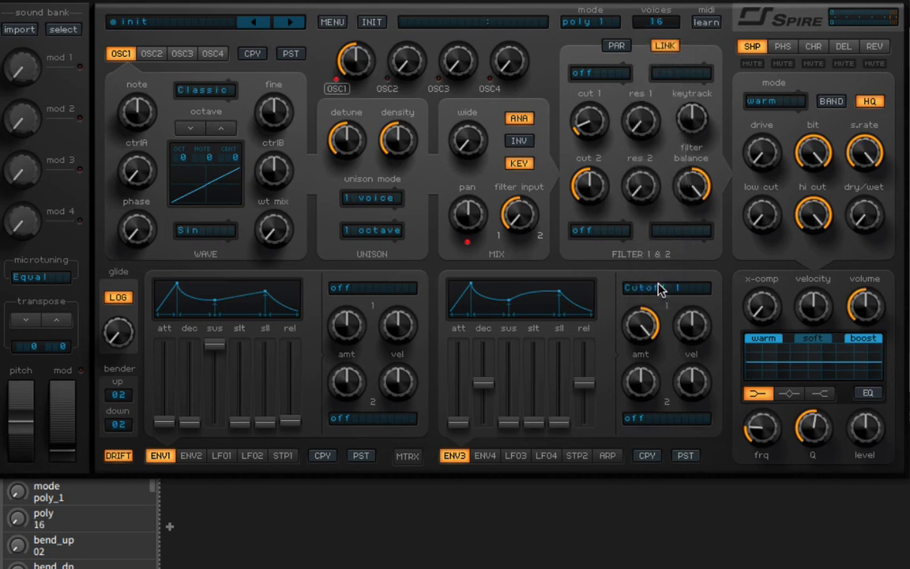
click(589, 21)
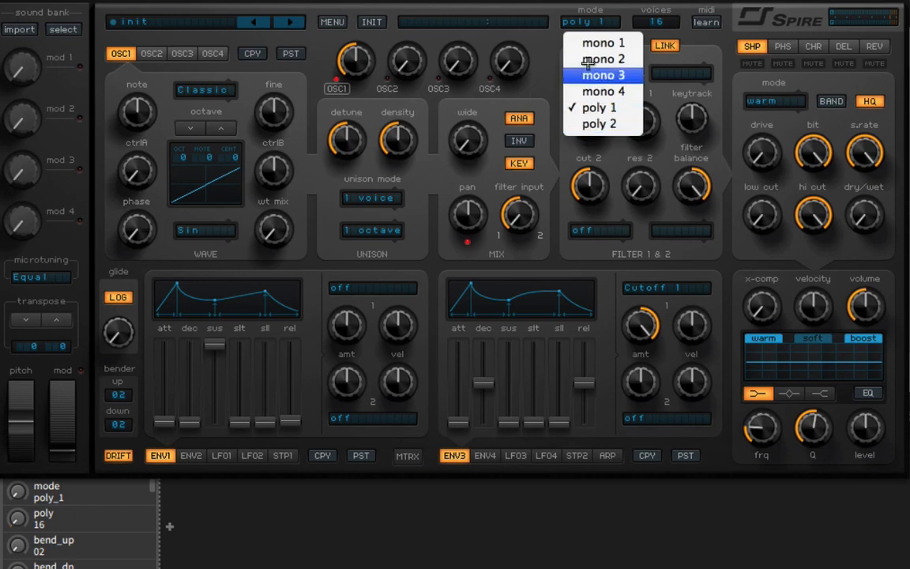
click(521, 8)
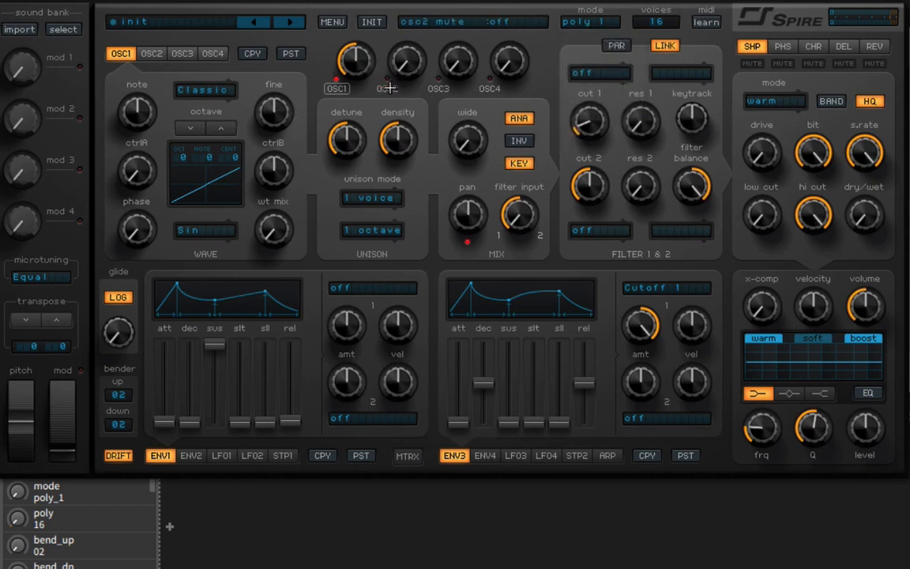
Set oscillator 1's unison mode to 9 voices
click(146, 53)
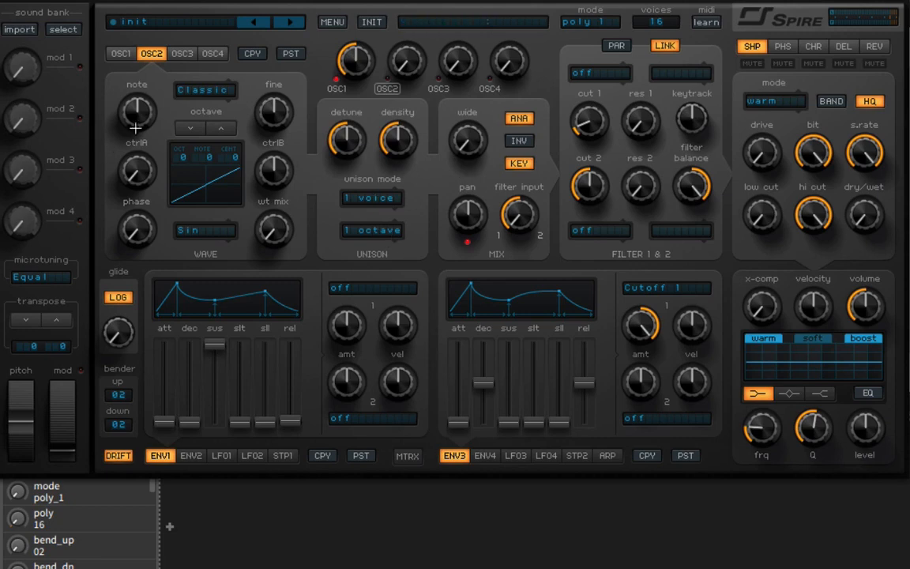
click(122, 54)
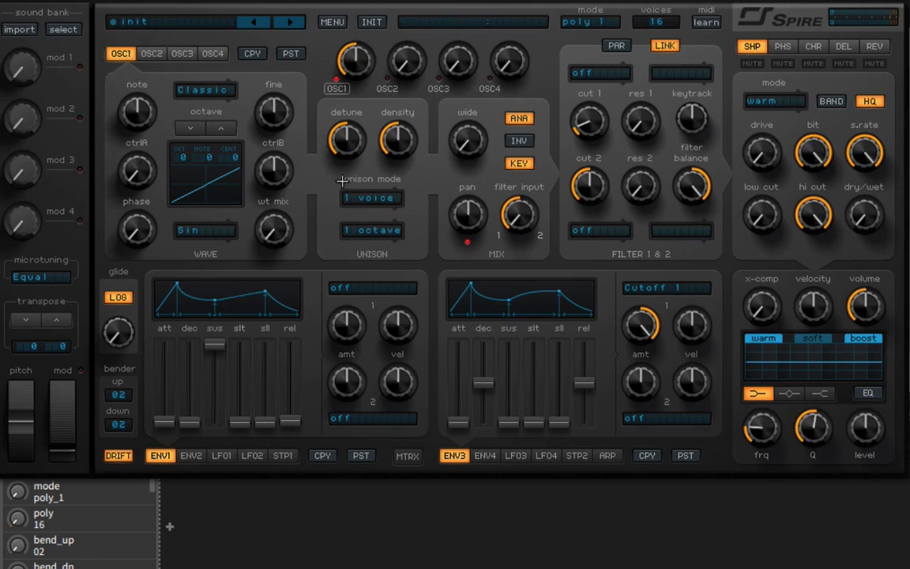
click(366, 198)
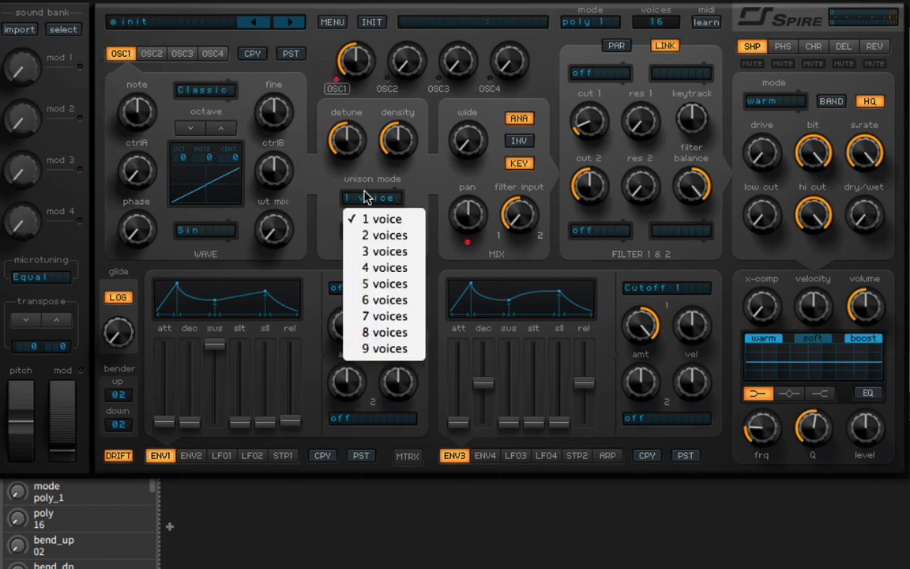
click(379, 348)
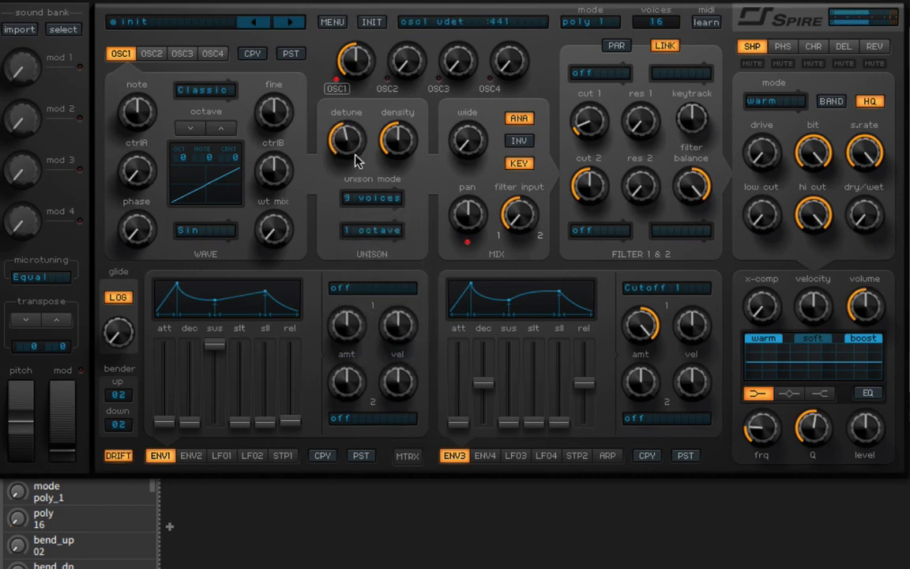
Adjust oscillator 1's unison density and raise its wide amount, with ANA switched off and INV switched on
drag(409, 125, 407, 149)
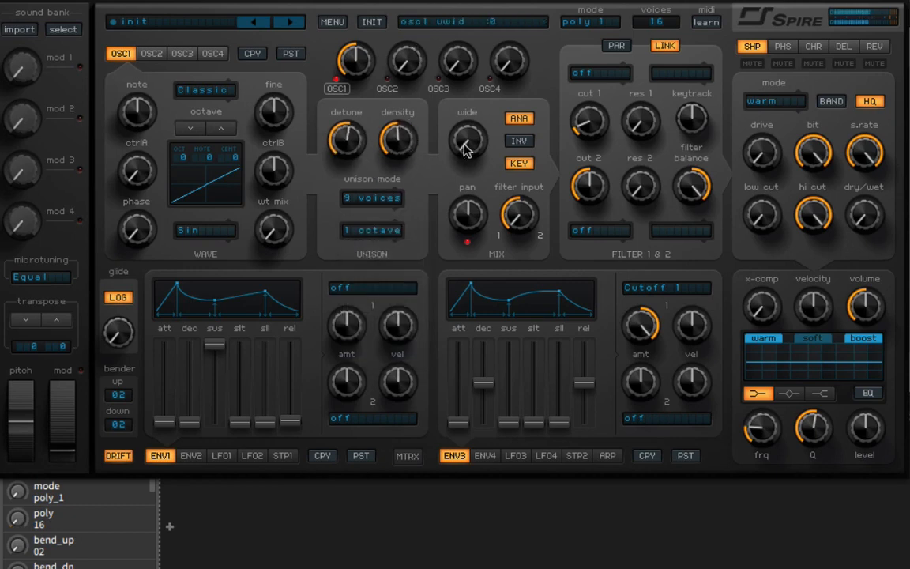
drag(466, 144, 450, 57)
click(521, 117)
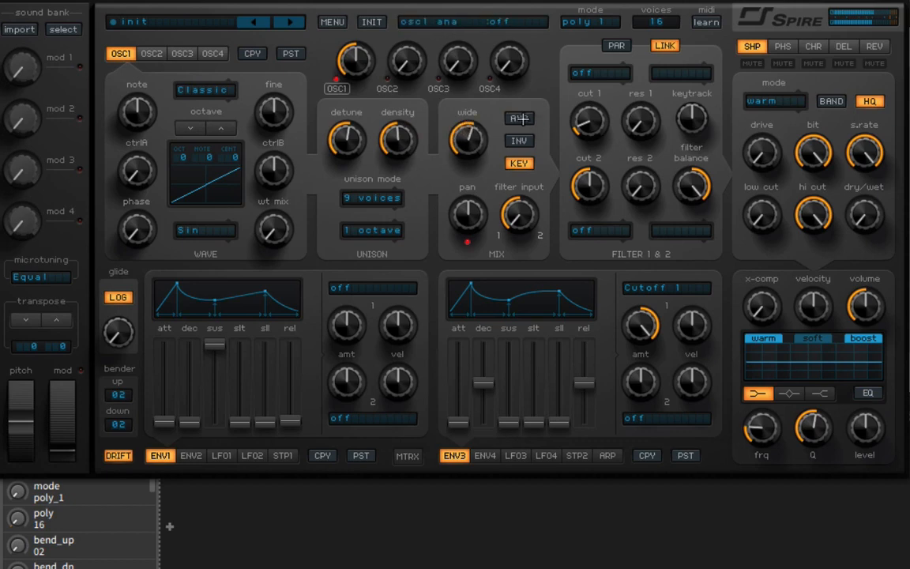
drag(468, 141, 468, 113)
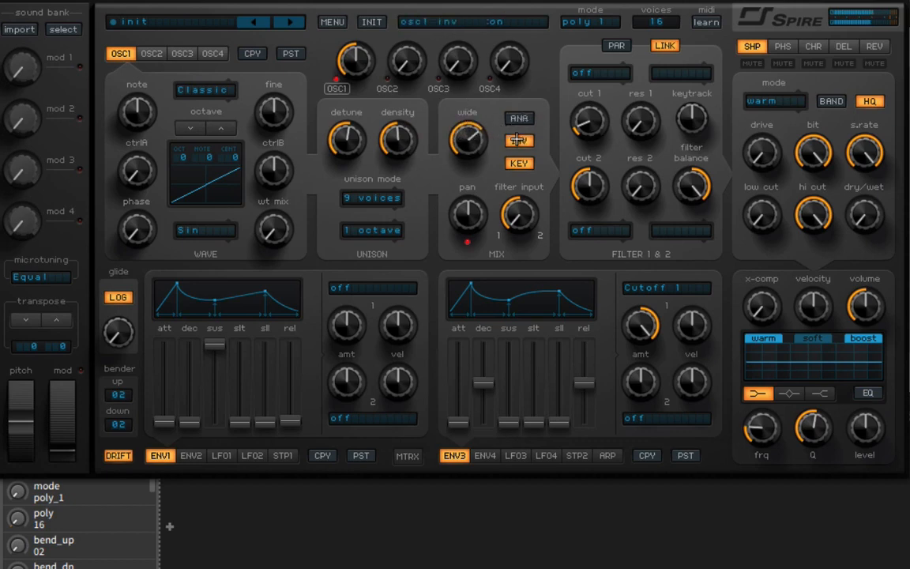
Switch INV off and ANA on for oscillator 1, and turn its wide amount up further
click(524, 117)
click(525, 117)
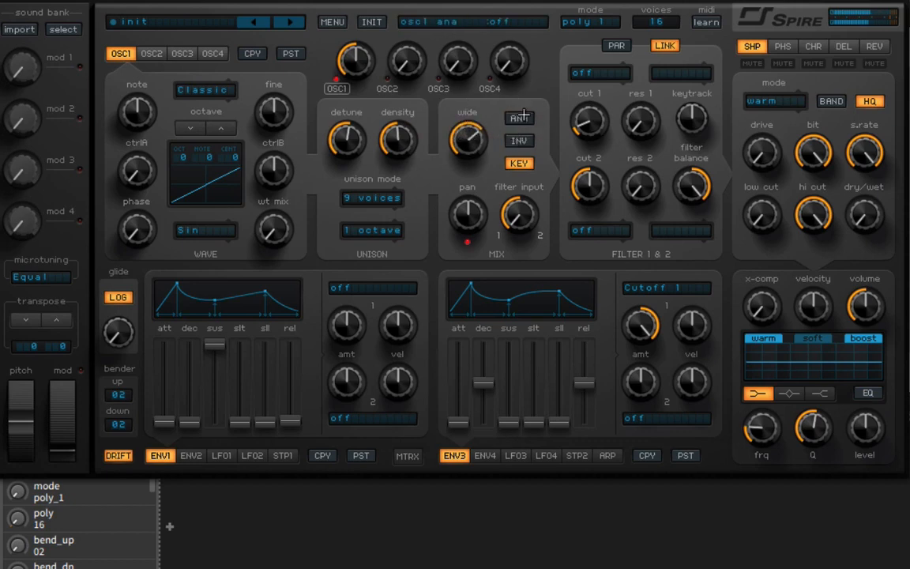
click(524, 118)
drag(472, 138, 497, 146)
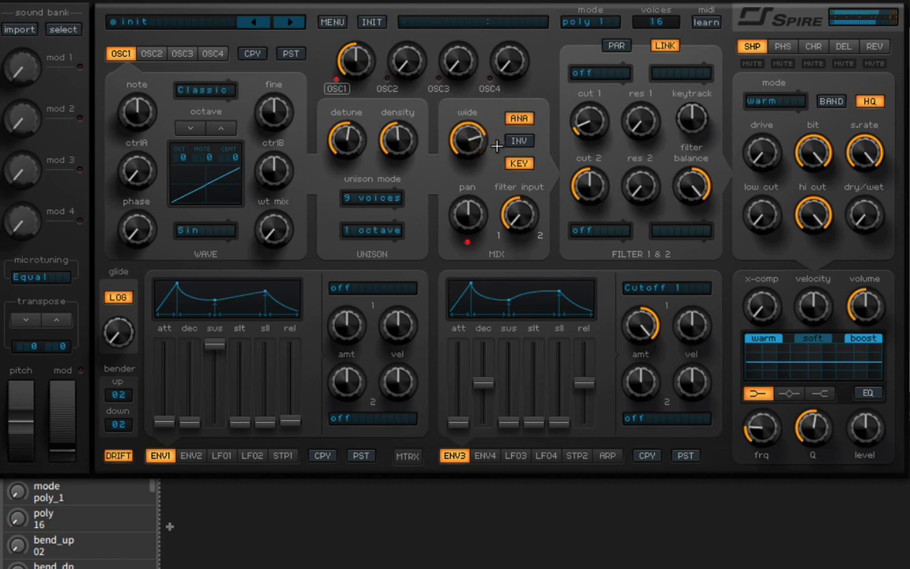
Bring up oscillator 2's mix level and tune it to octave +1 with a fine offset of +4 cents
click(151, 55)
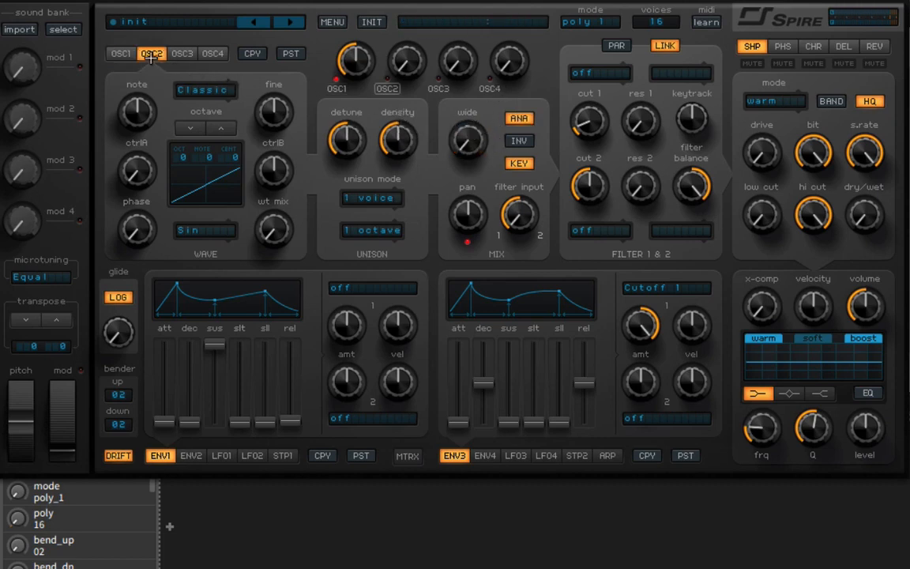
drag(405, 68, 411, 3)
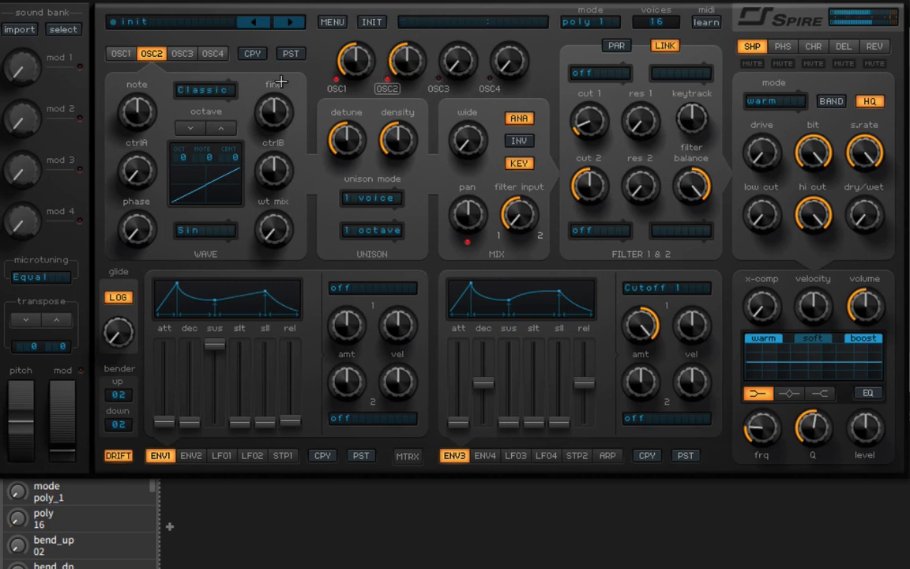
click(229, 126)
mouse_move(270, 115)
mouse_down()
mouse_move(283, 54)
mouse_move(288, 117)
mouse_up()
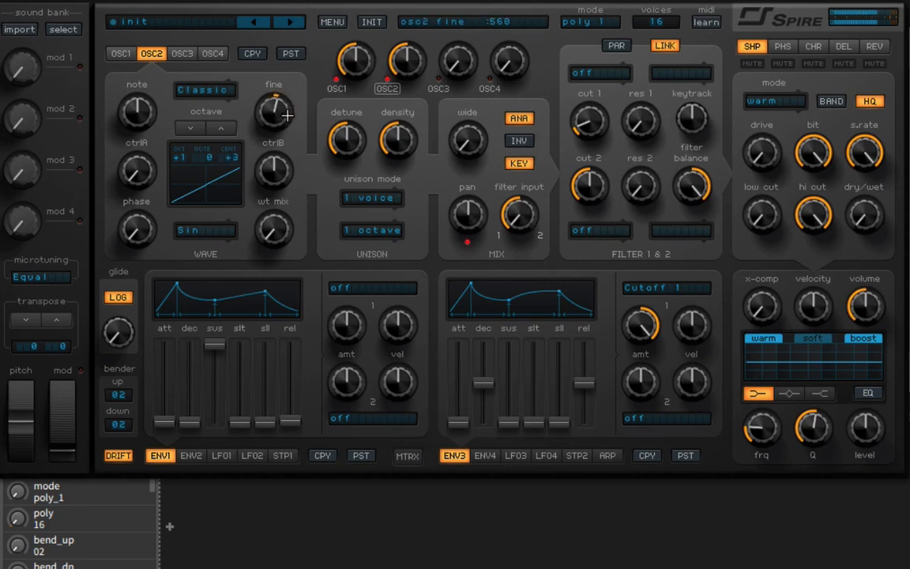
scroll(287, 116, up, 1)
Set oscillator 2's unison mode to 9 voices with the Cmaj7 chord voicing
click(348, 197)
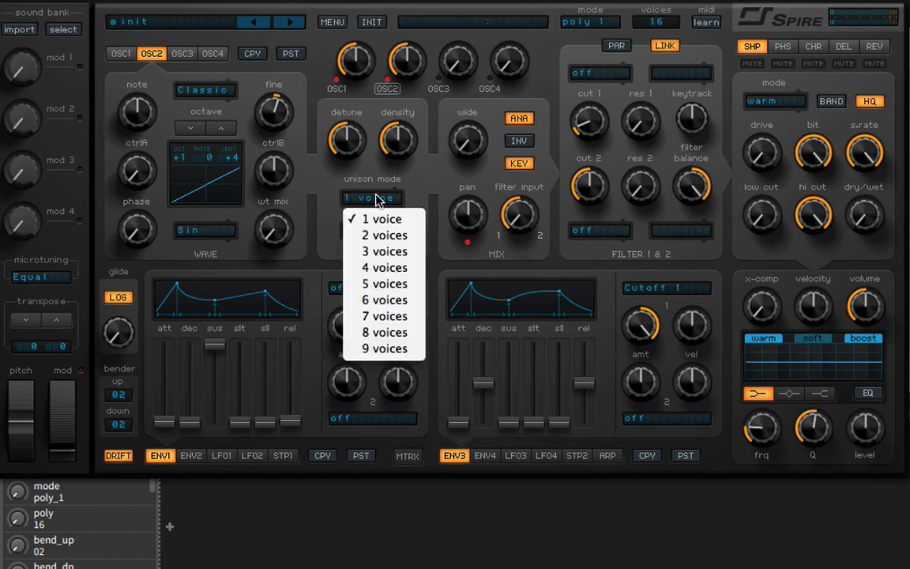
click(392, 348)
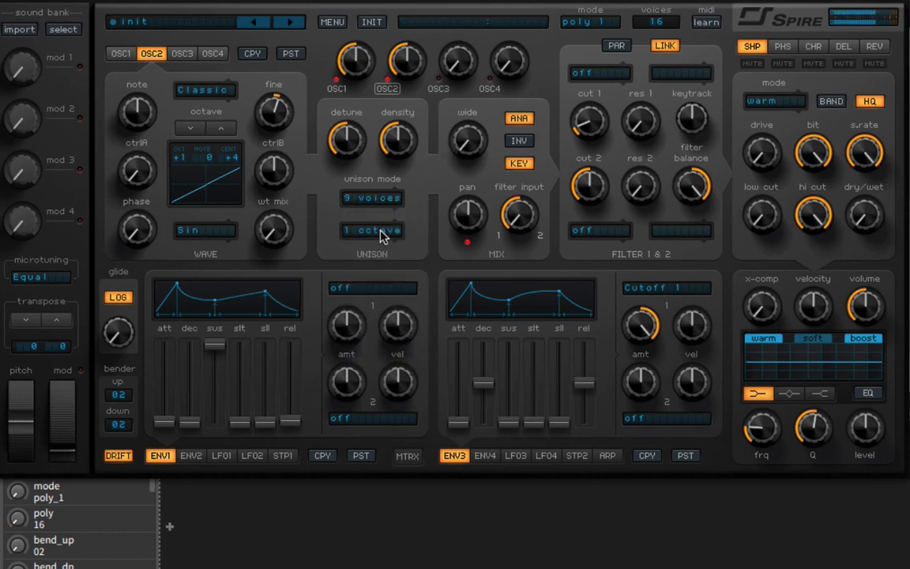
click(378, 231)
click(379, 332)
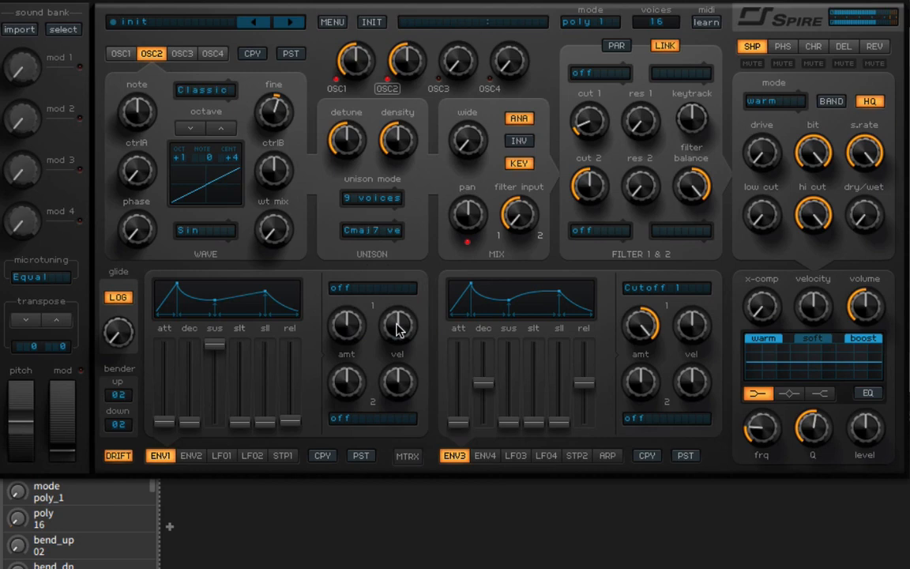
Look through the unison chord voicings for oscillator 2 and change it to C7
click(387, 231)
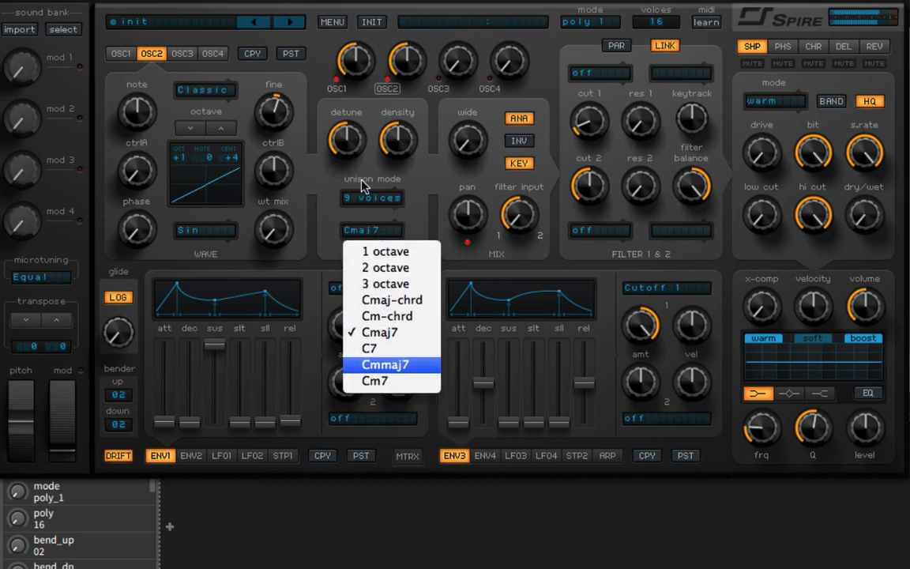
click(378, 236)
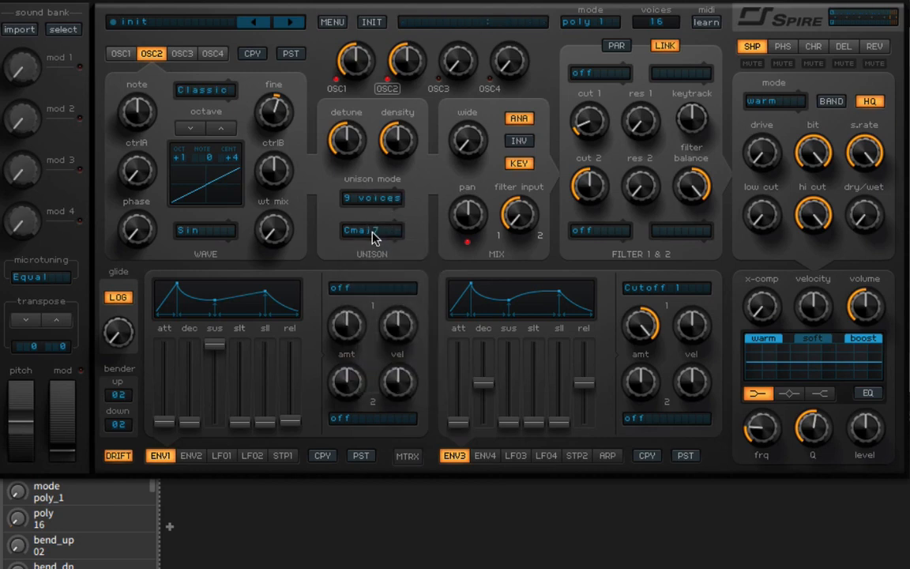
click(375, 235)
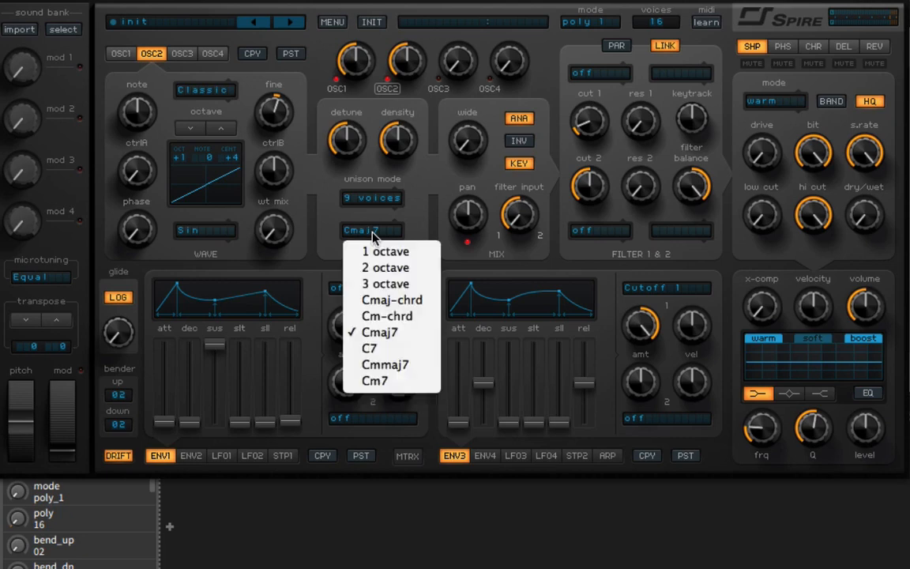
click(416, 351)
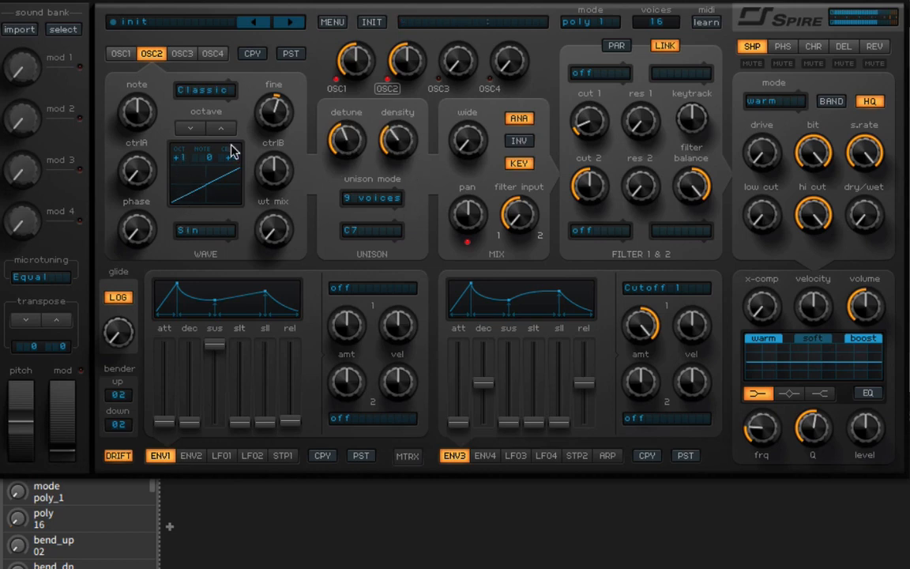
Return oscillator 2 to octave 0 and raise its wide amount to about halfway
click(196, 131)
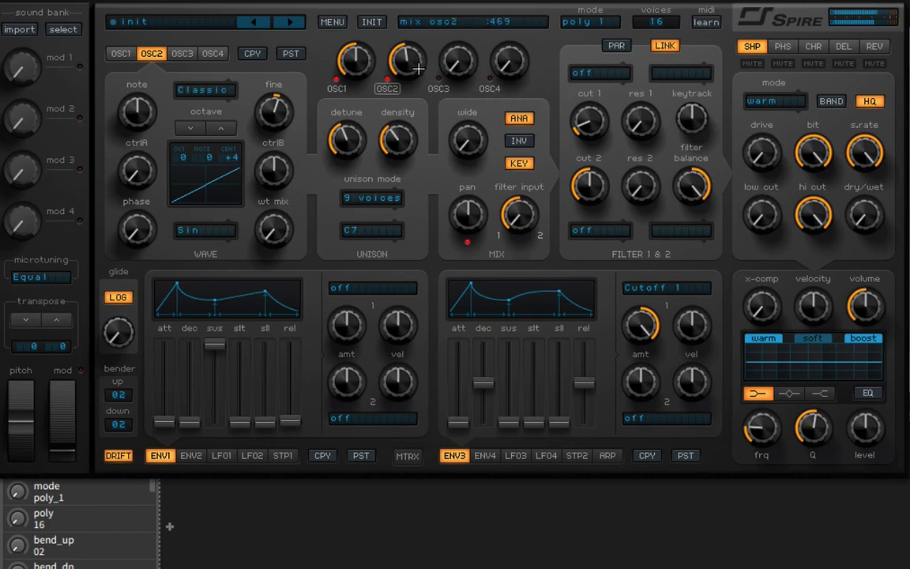
drag(473, 144, 489, 71)
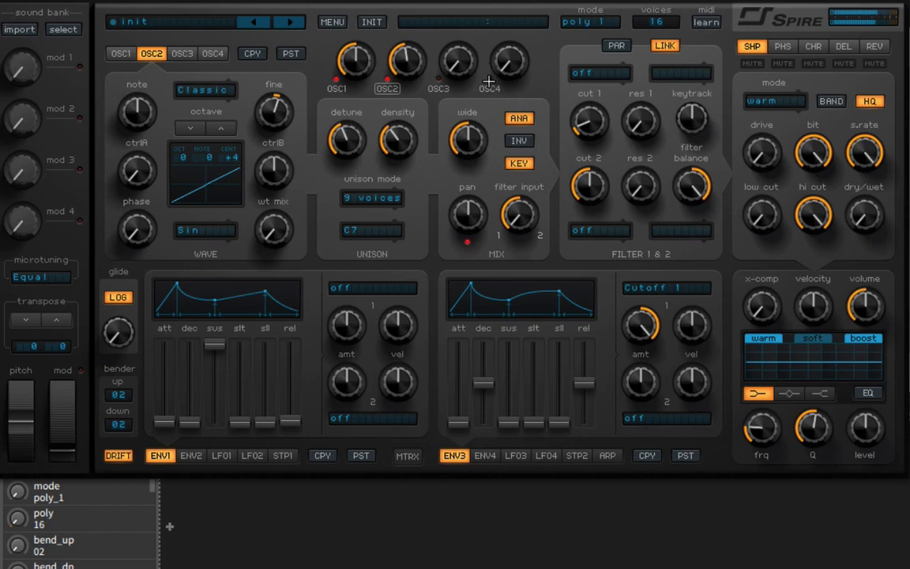
Examine the unison voice options for oscillator 3, keeping 1 voice
click(181, 53)
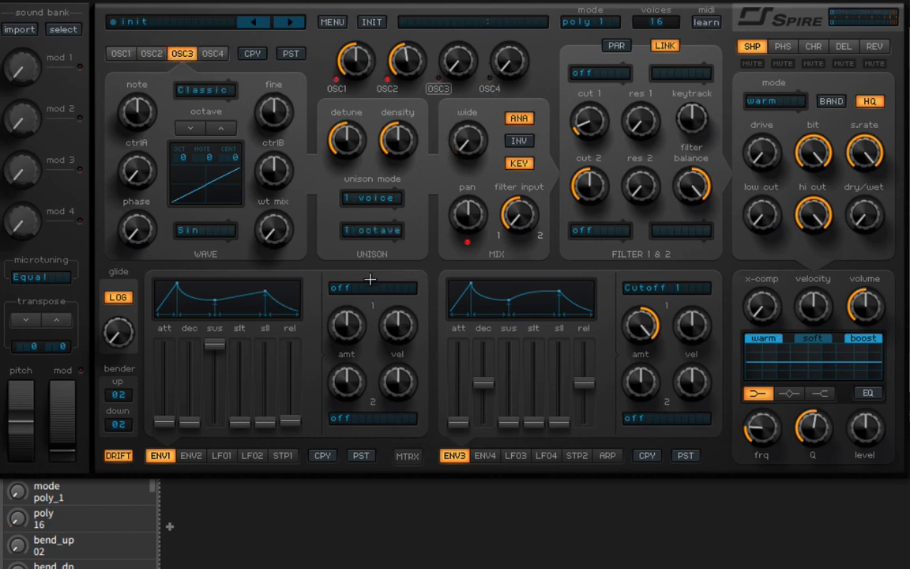
click(356, 197)
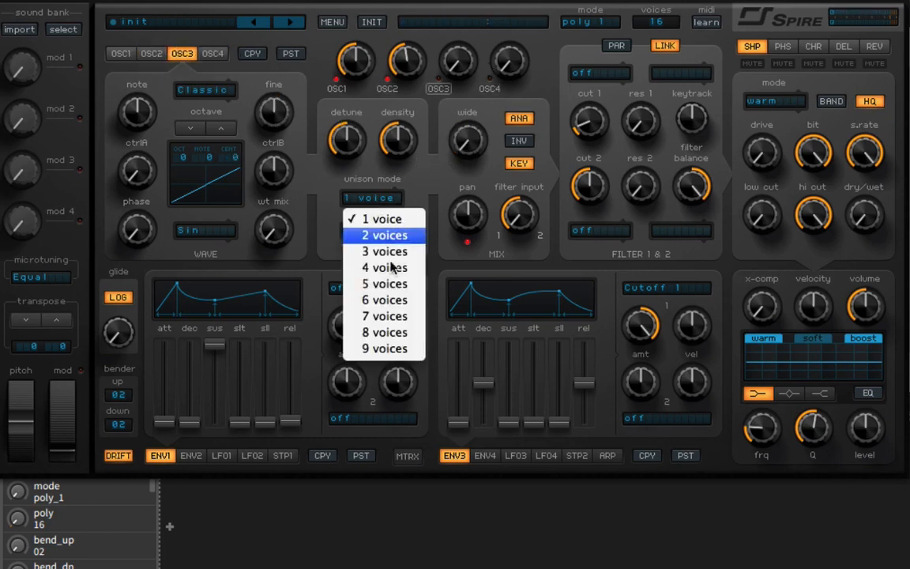
click(355, 172)
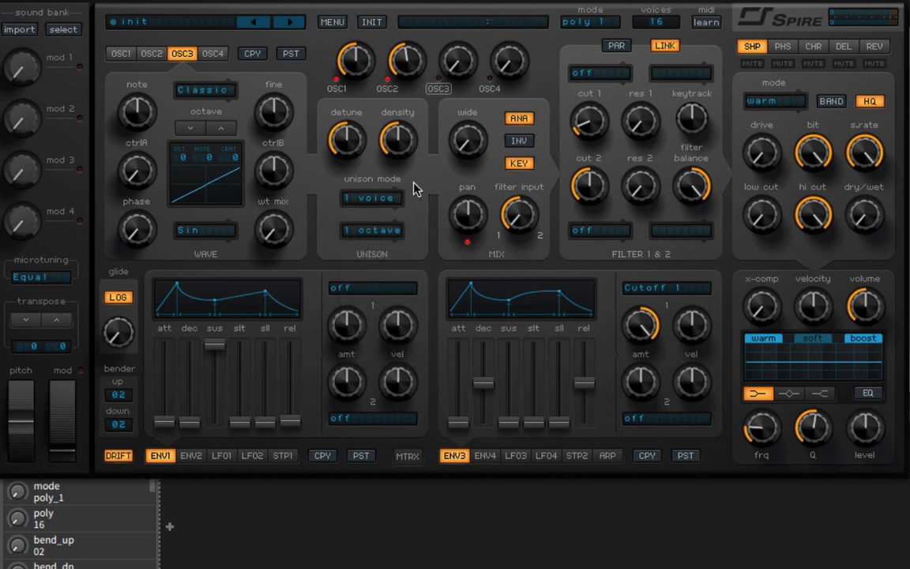